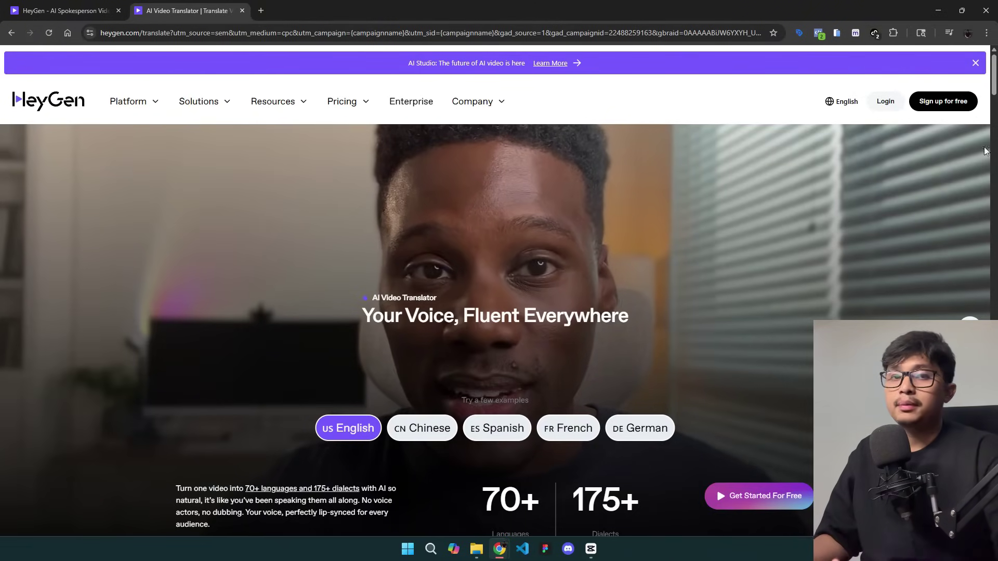
Look through the AI Video Translator landing page, including its language examples and sample translated video
scroll(994, 99, "down", 2)
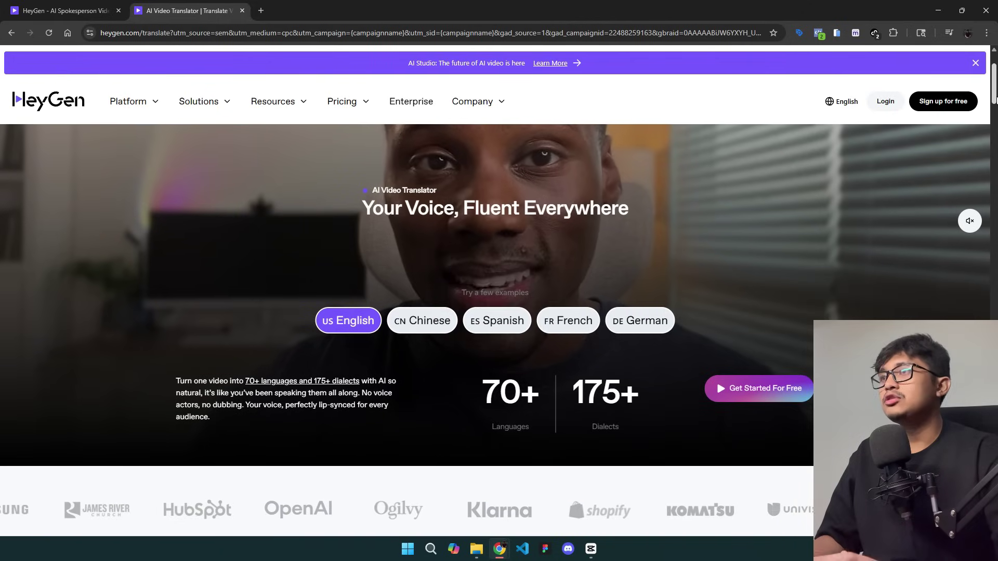
scroll(995, 99, "down", 2)
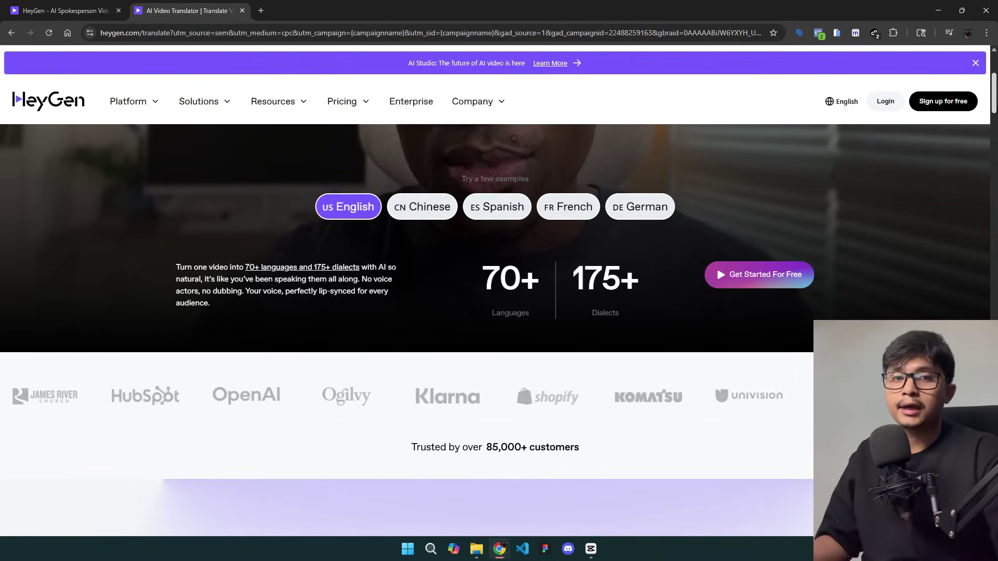
scroll(995, 99, "down", 8)
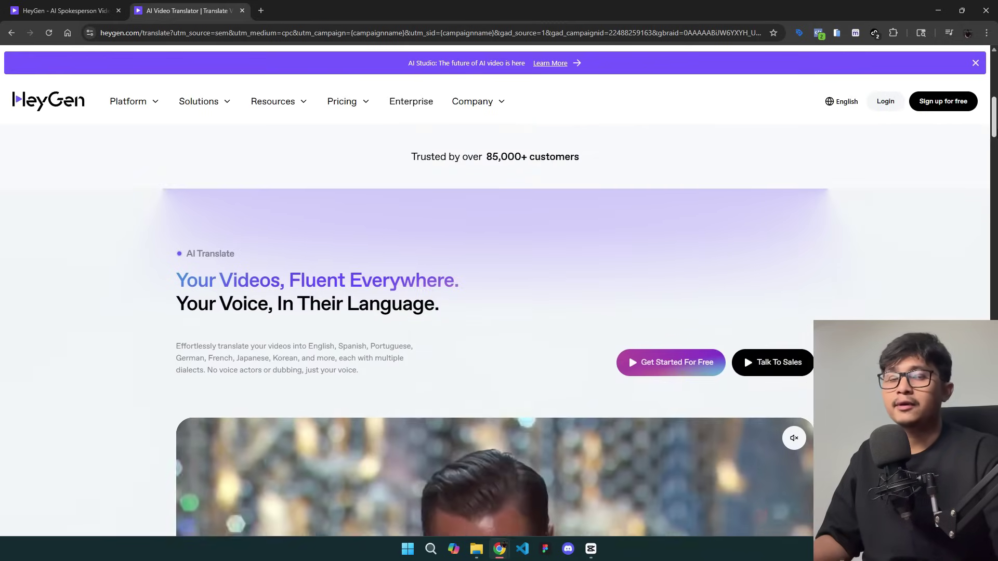
scroll(495, 331, "down", 2)
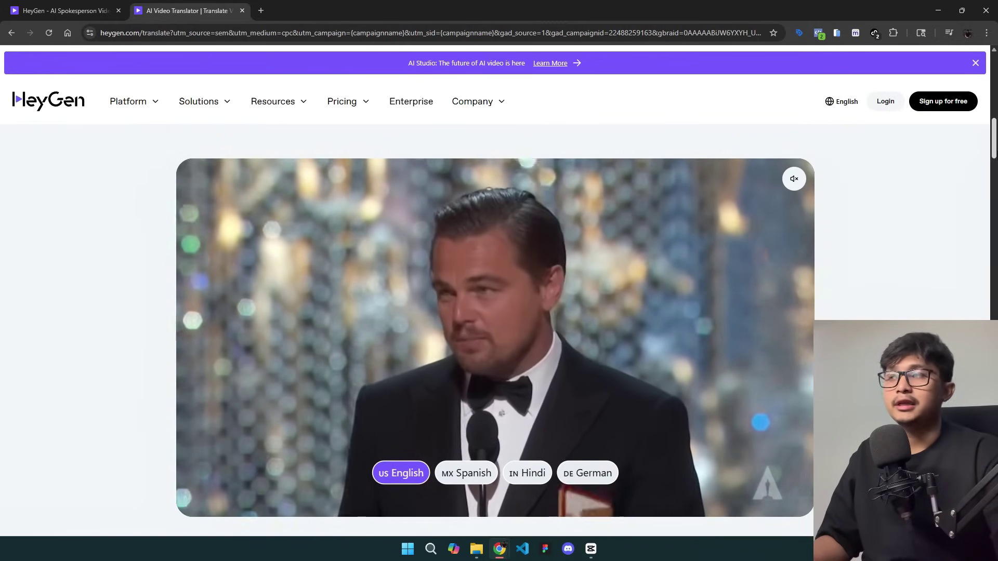
scroll(504, 432, "down", 1)
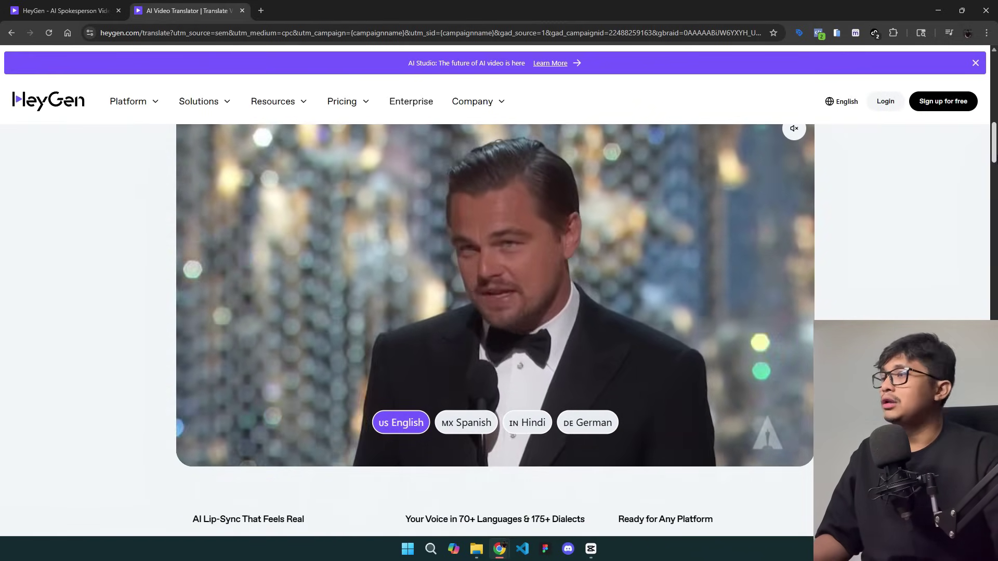
scroll(504, 431, "down", 7)
scroll(495, 331, "up", 15)
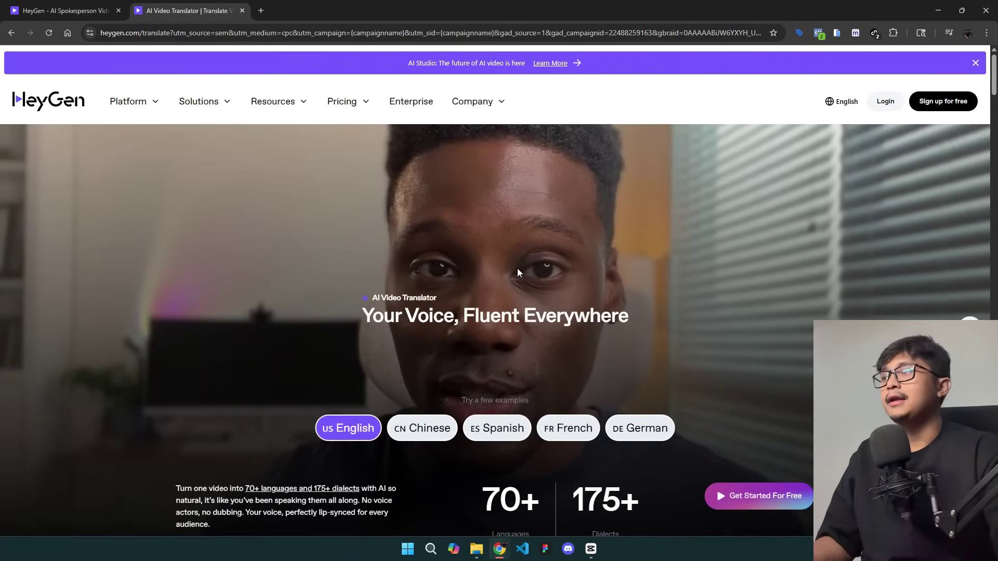
Switch to the HeyGen web app, start a new Hyper Realistic Avatar, and proceed past the introduction and footage instructions
left_click(70, 12)
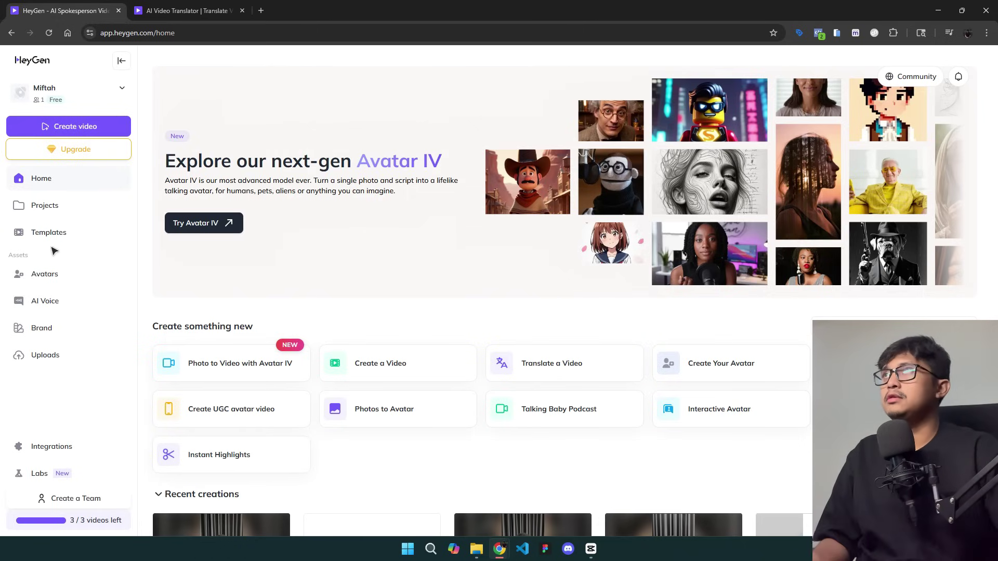
left_click(58, 279)
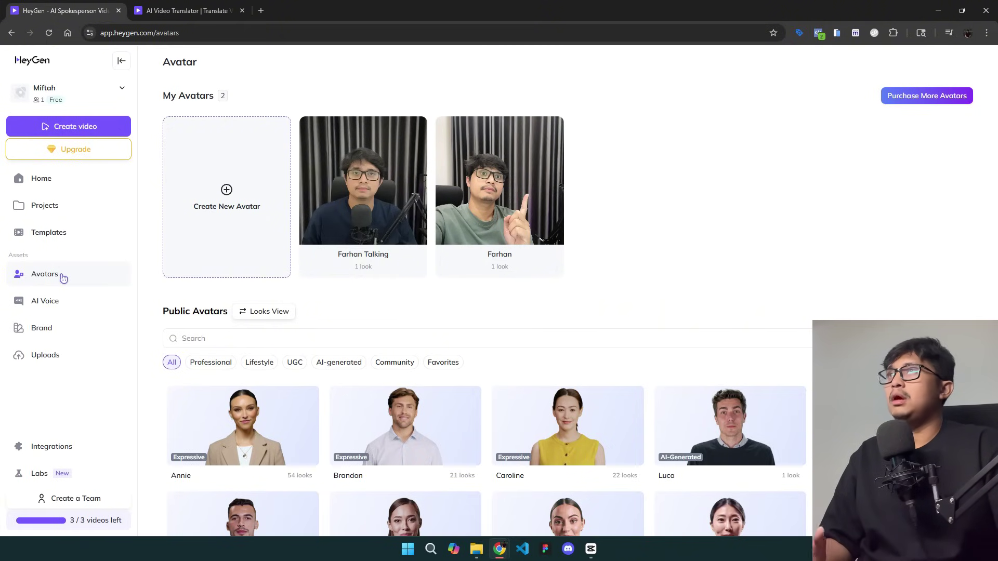
left_click(240, 213)
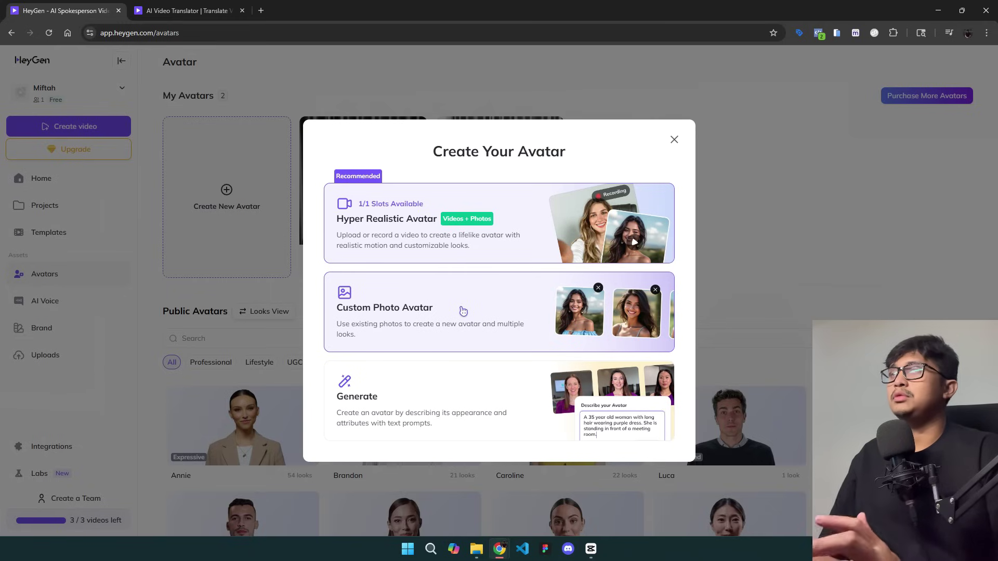
left_click(483, 220)
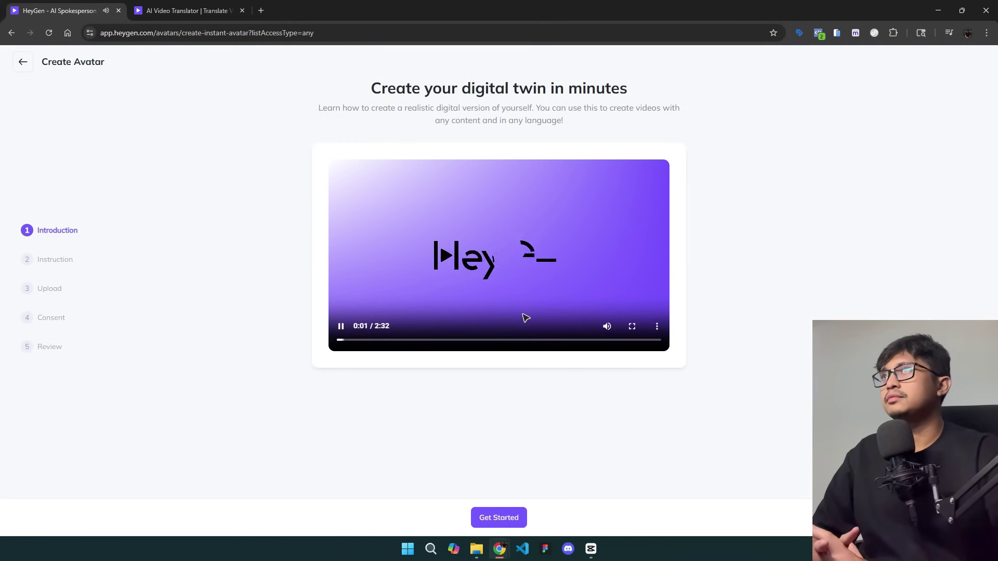
left_click(500, 517)
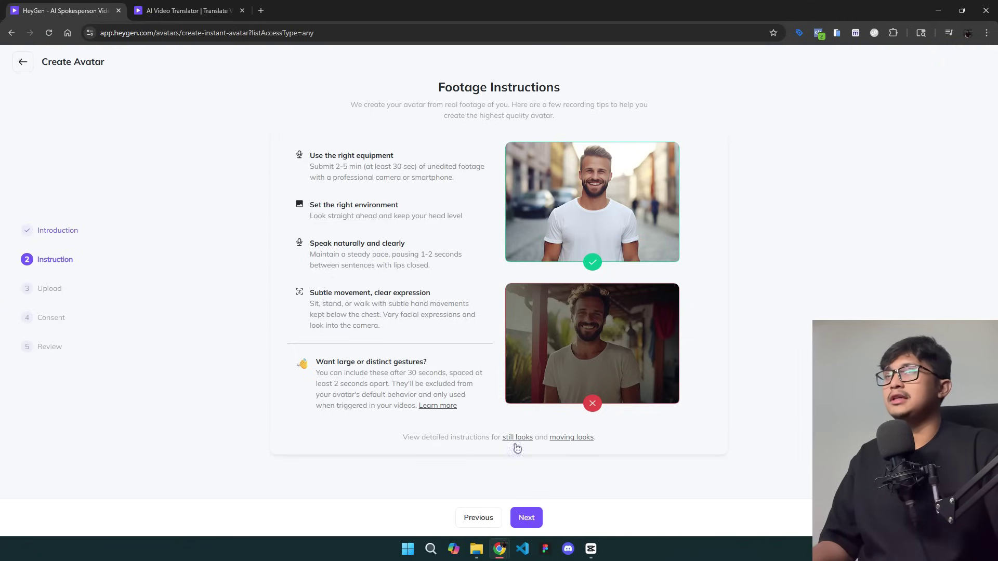
left_click(527, 517)
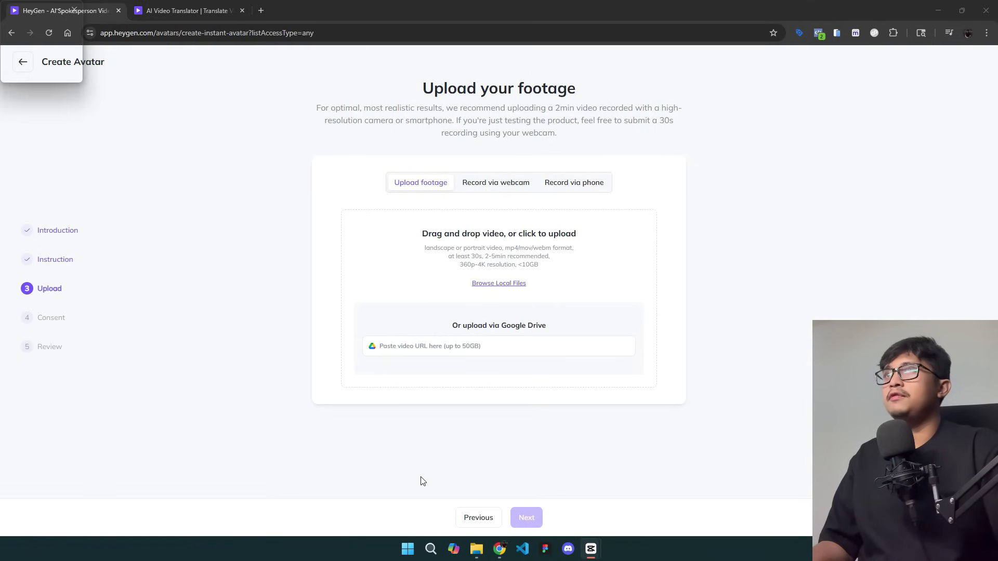
Upload the Automate HeyGen video from the Export folder as the avatar footage and continue to consent
mouse_move(484, 550)
left_click(508, 491)
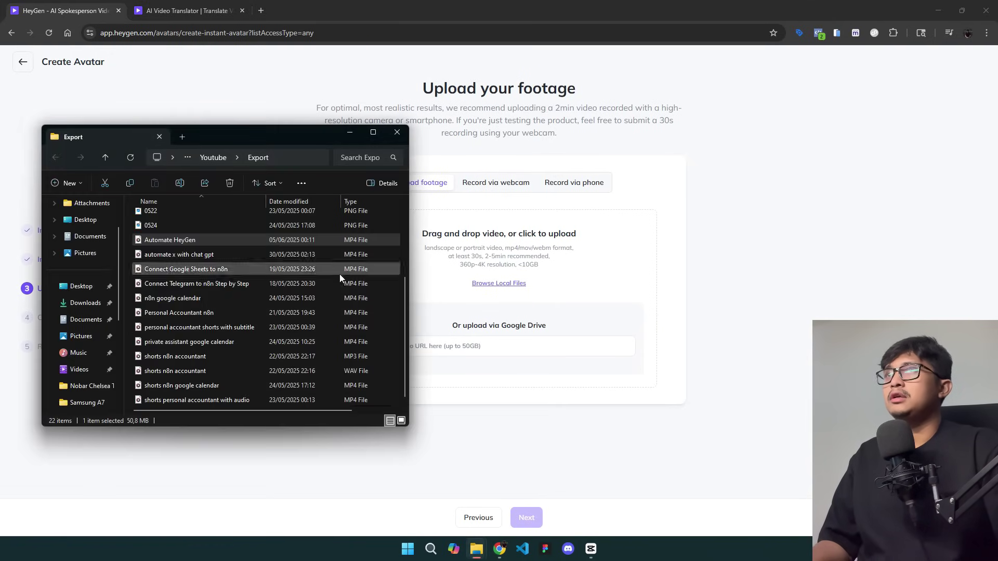
left_click_drag(219, 241, 494, 265)
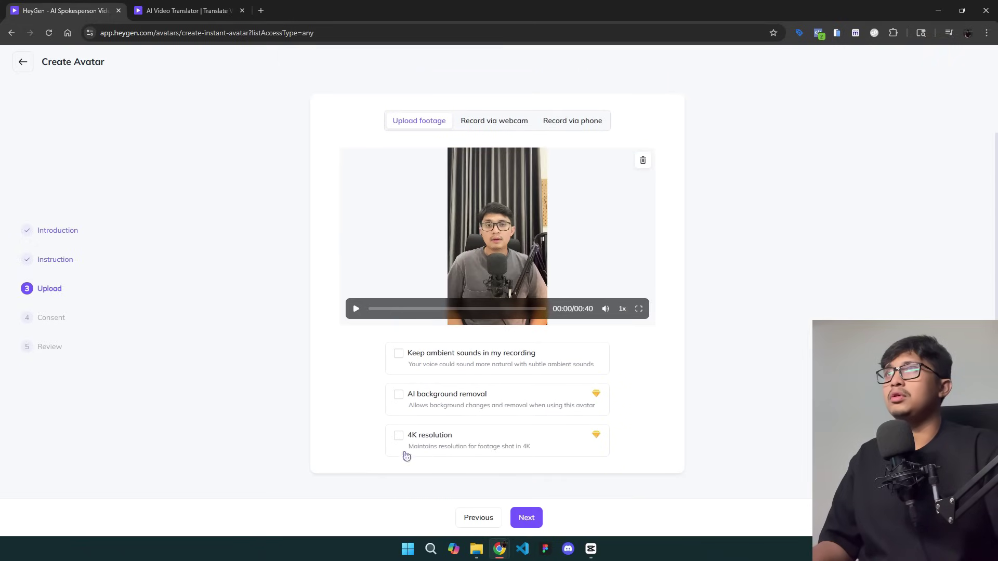
left_click(527, 519)
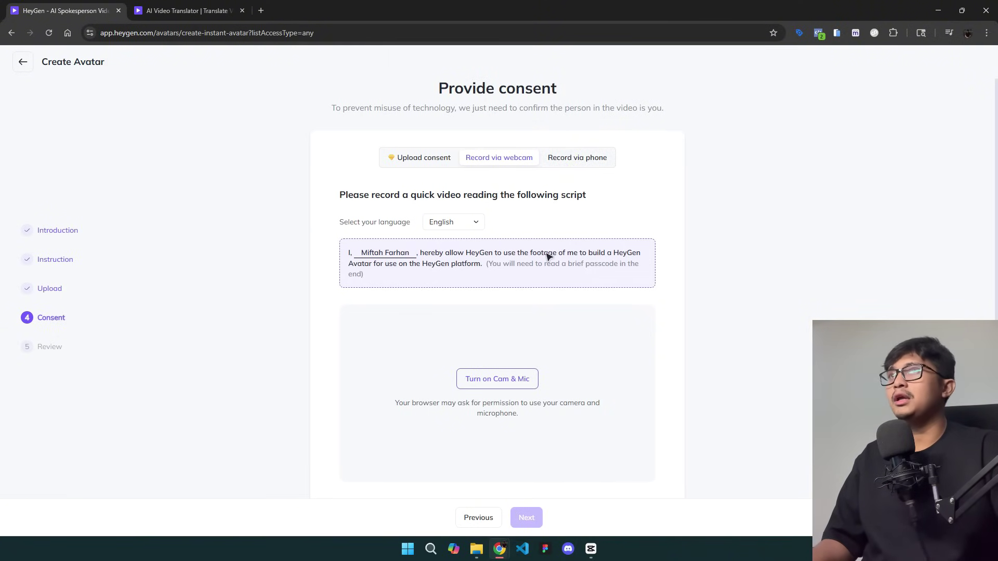
Allow camera and microphone access while visiting the site and select Microphone (24BIT 192K MODE) for the webcam consent recording
left_click(508, 380)
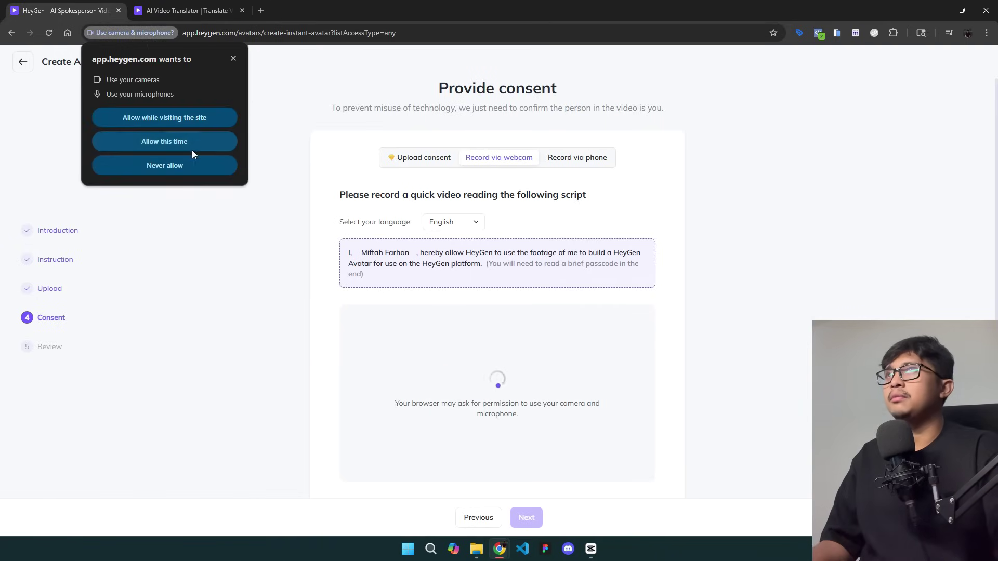
left_click(186, 118)
scroll(253, 275, "down", 1)
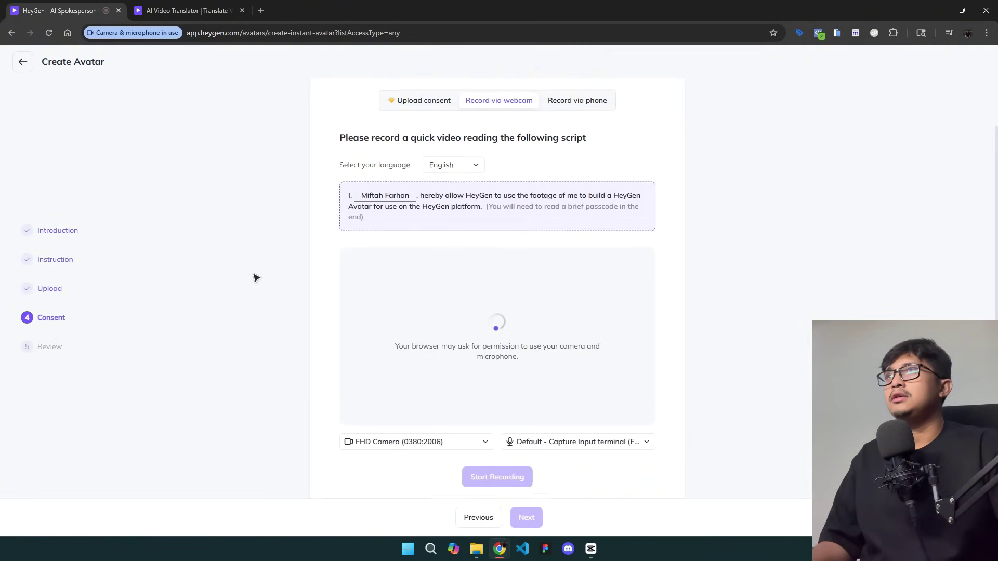
scroll(254, 275, "down", 1)
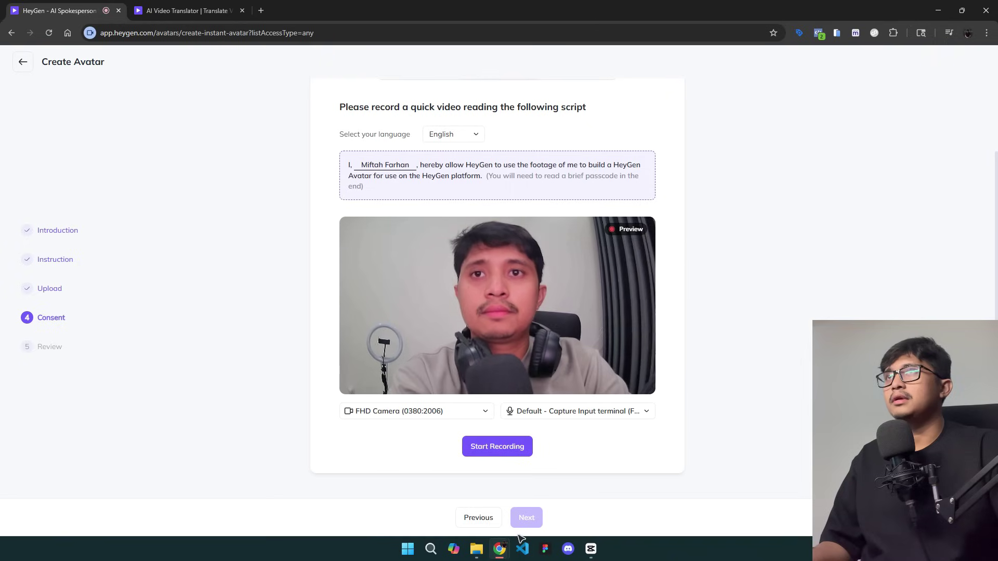
left_click(591, 549)
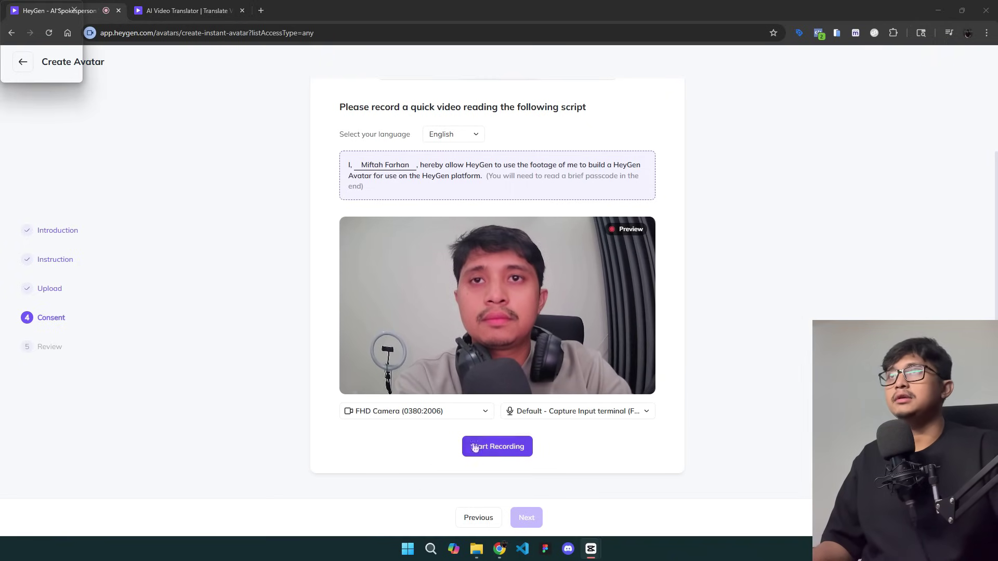
left_click(492, 446)
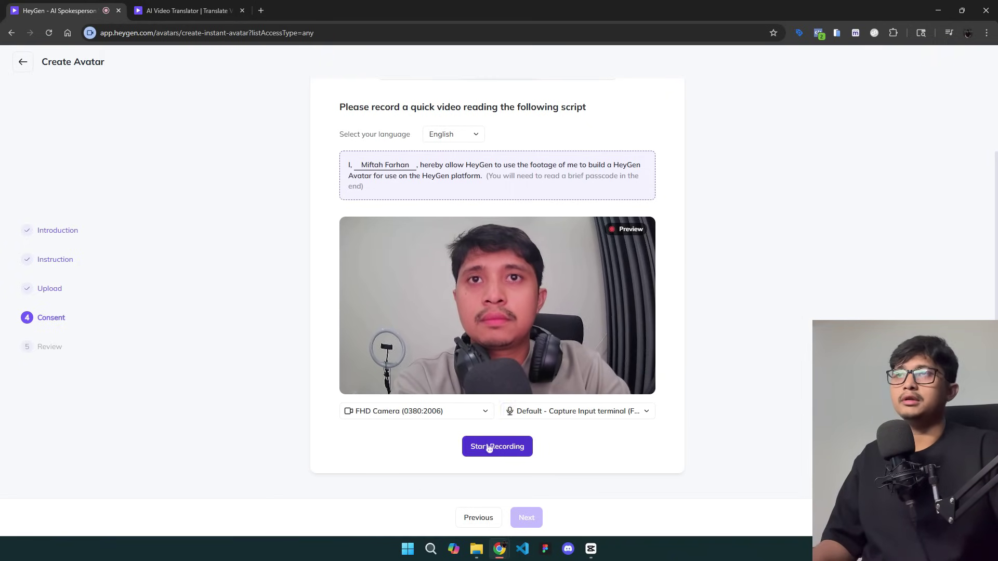
left_click(646, 411)
left_click(577, 339)
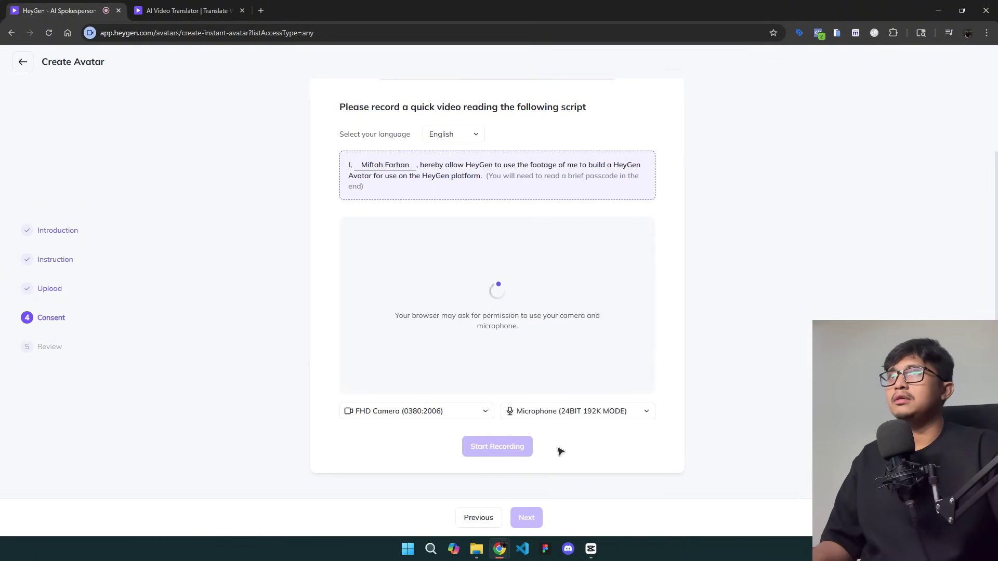
Record the webcam consent video reading the script and passcode, and continue to the review
left_click(526, 447)
left_click(487, 352)
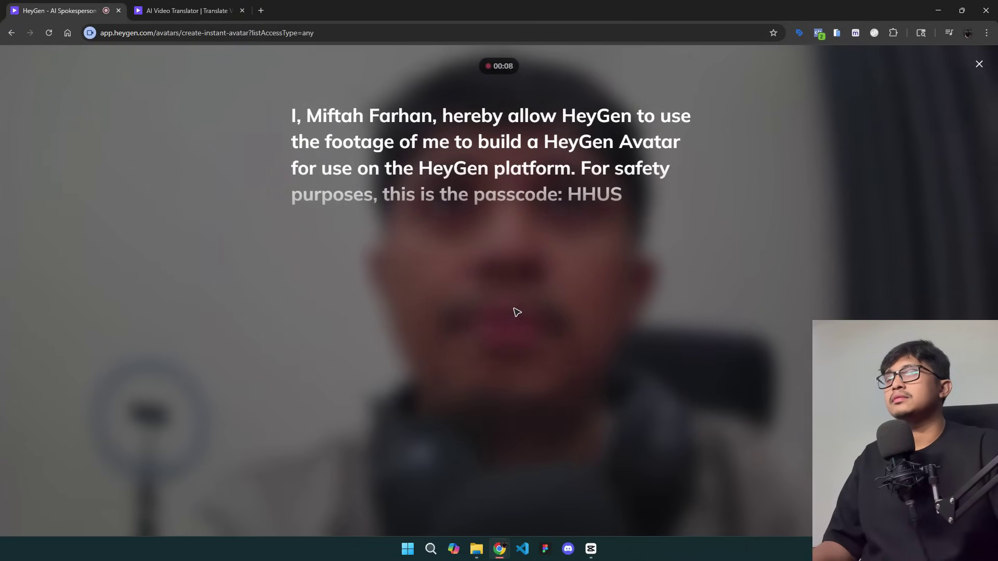
left_click(516, 293)
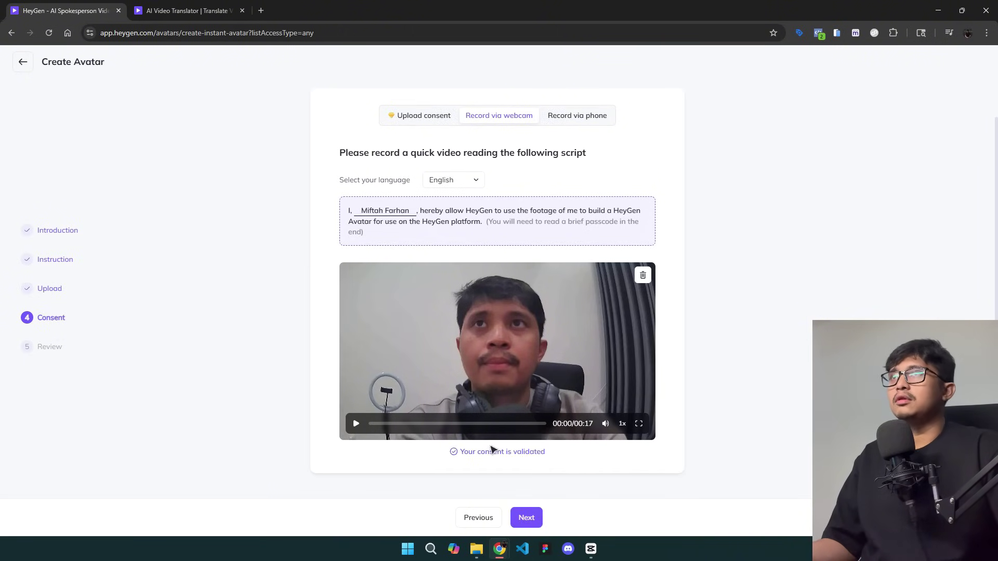
left_click(527, 518)
Preview the Clone 1 ElevenLabs voice and submit the avatar for creation
left_click(357, 413)
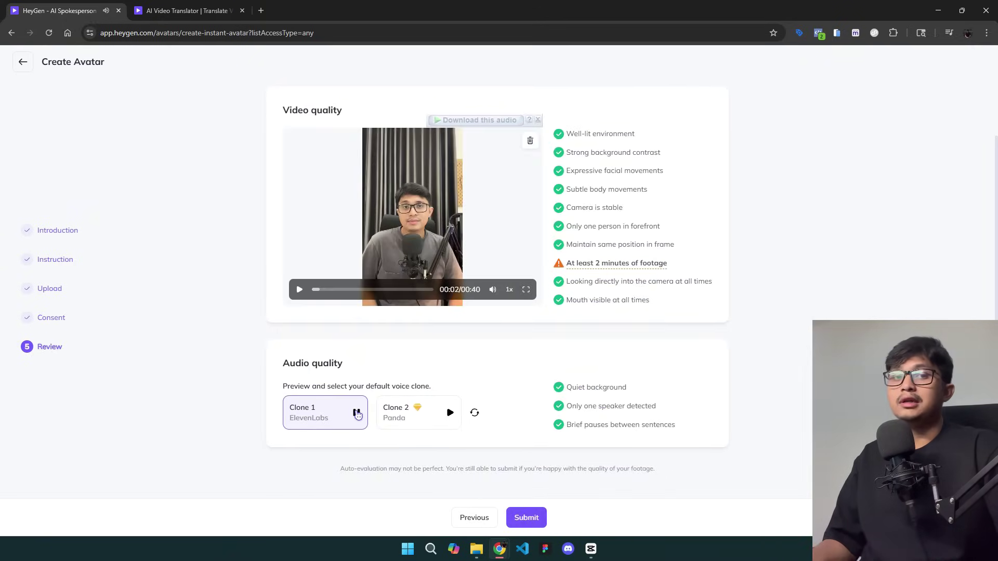
left_click(527, 517)
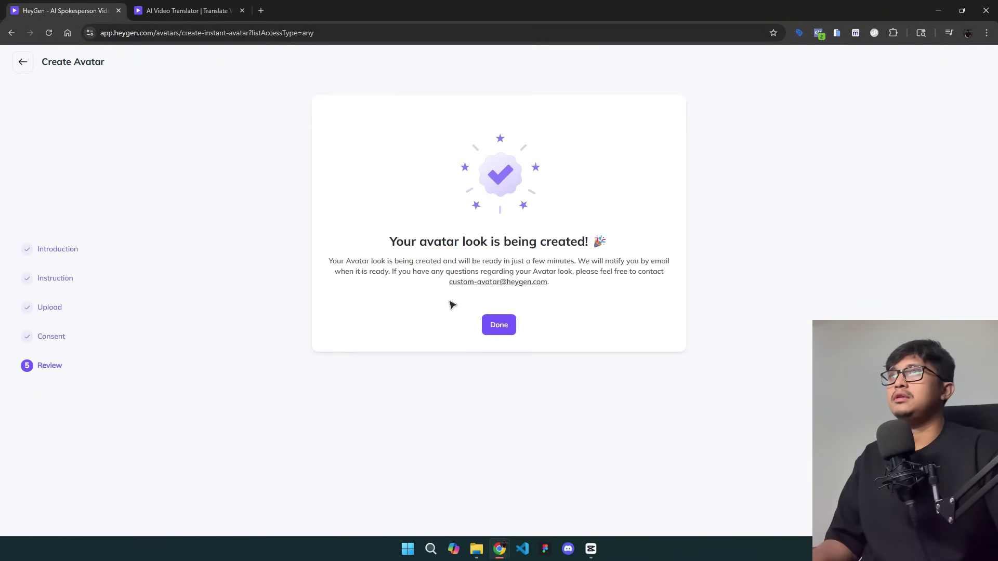
left_click(499, 326)
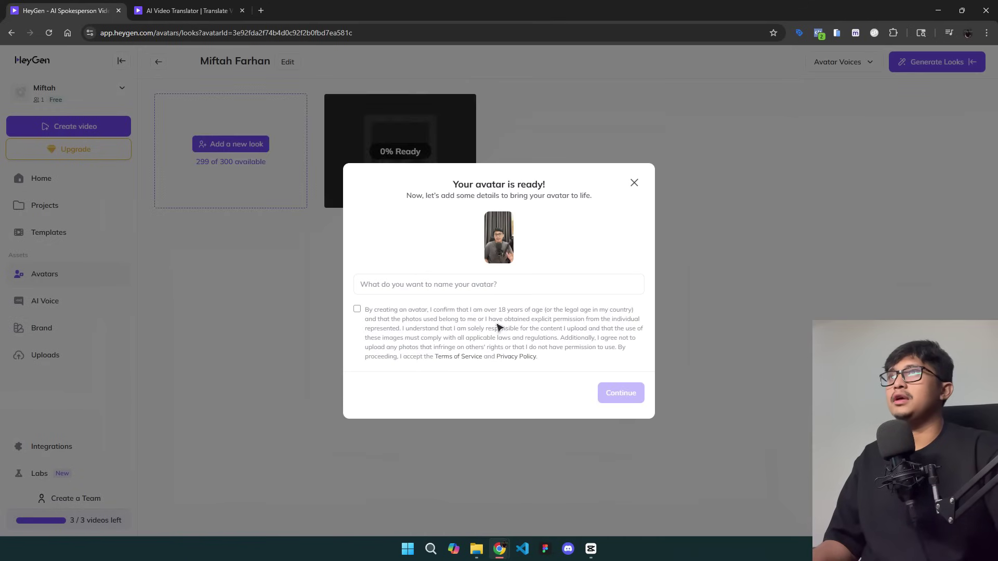
Name the avatar with the creator's first name, accept the age and permission statement, and continue
left_click(460, 286)
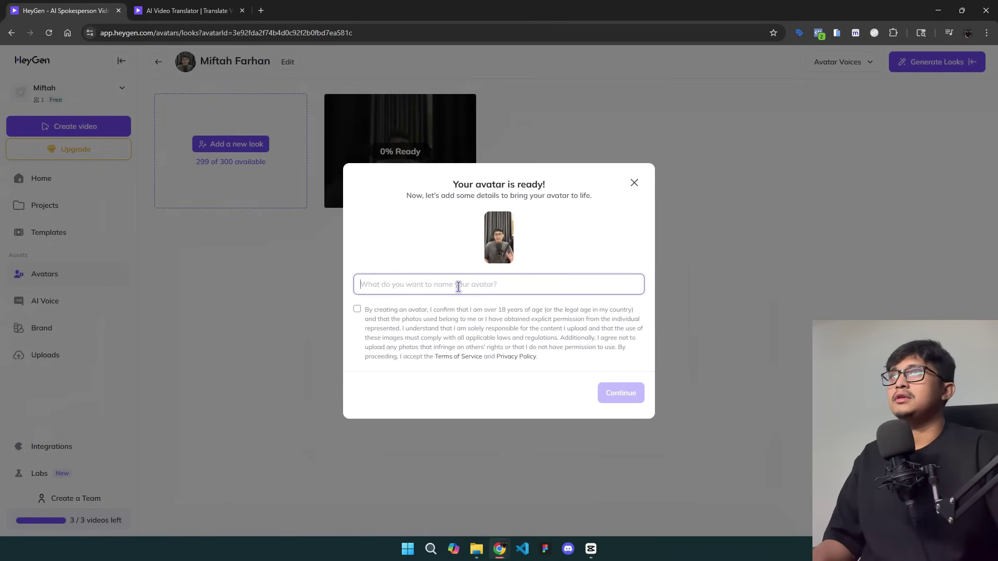
type("Farhan")
left_click(358, 310)
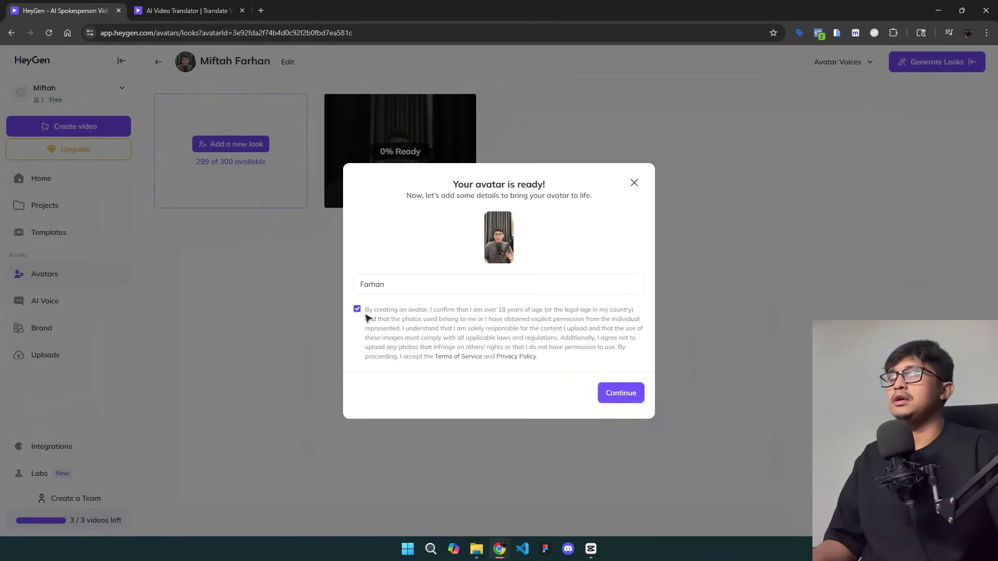
left_click(619, 396)
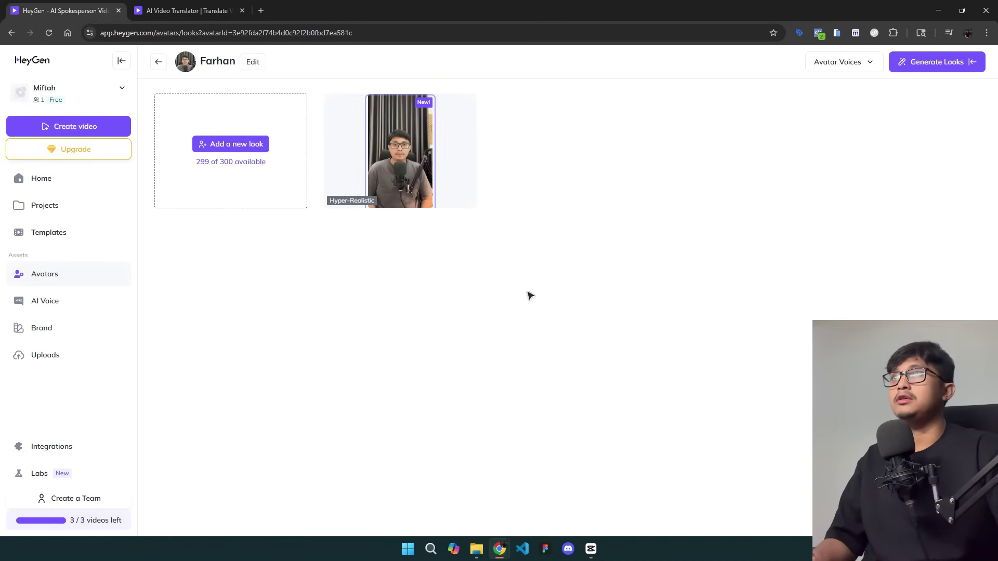
Open the new Hyper-Realistic look, go through its introduction screens, and play the avatar's preview video
left_click(401, 147)
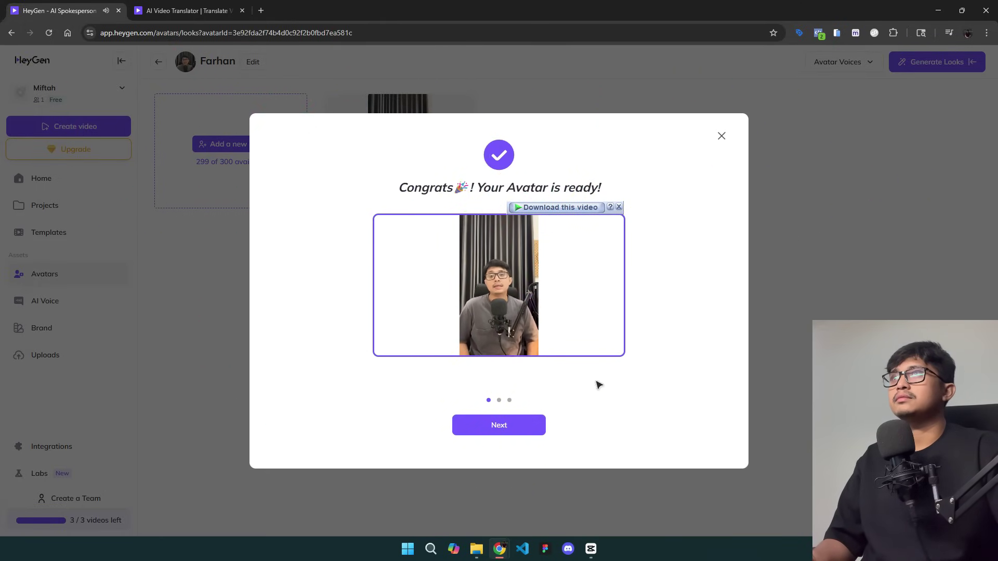
left_click(499, 425)
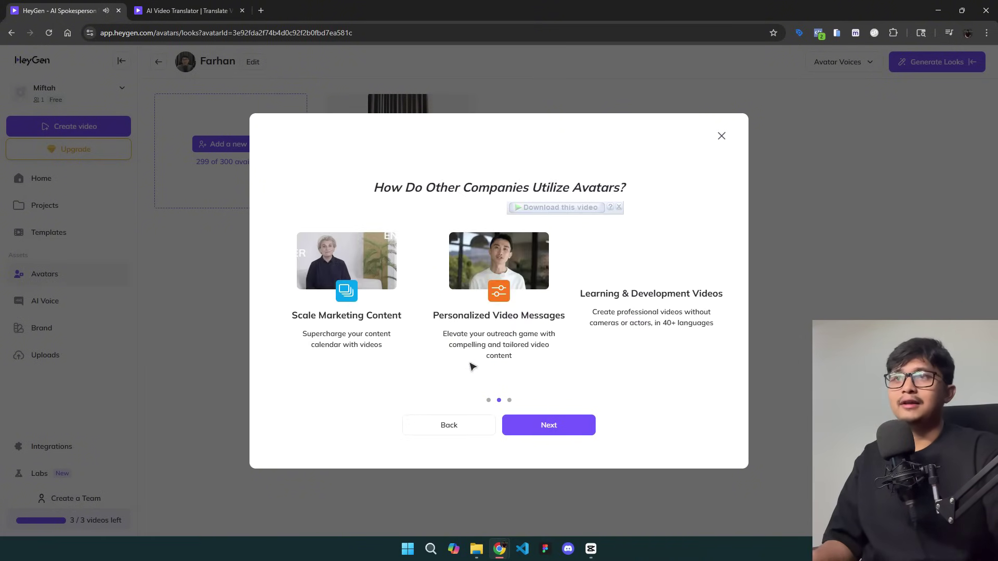
left_click(528, 427)
left_click(538, 428)
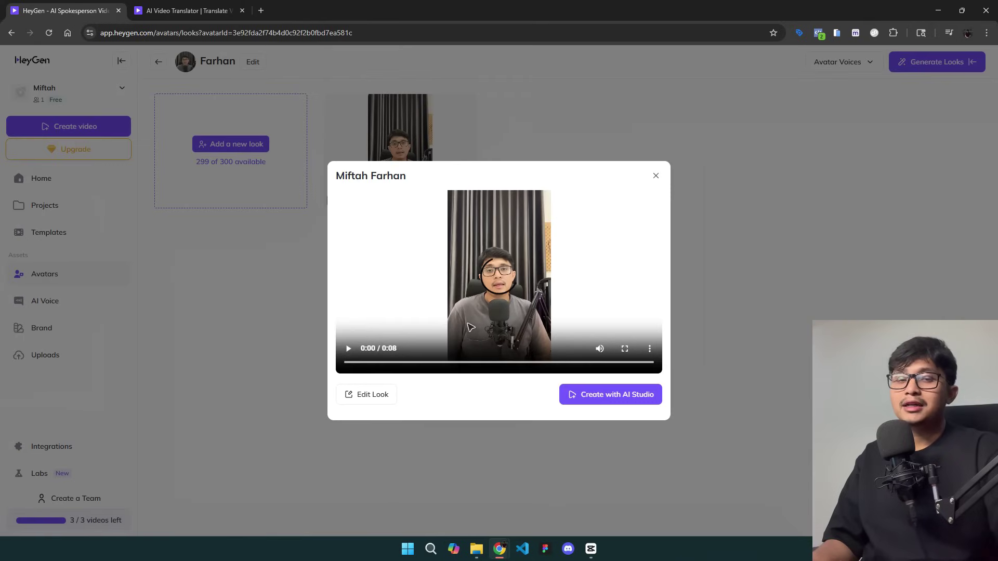
left_click(348, 348)
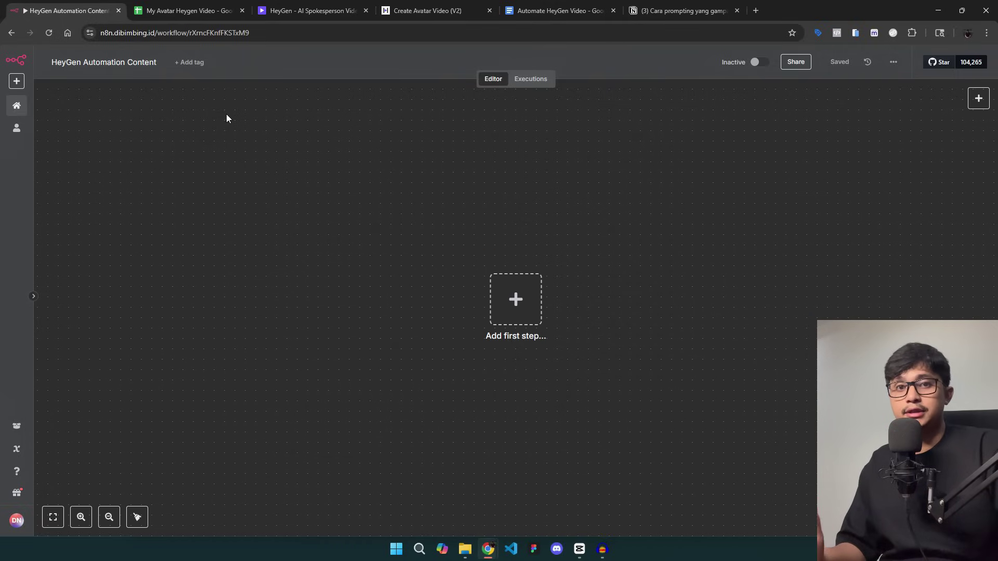
Copy the Create Avatar Video (V2) cURL request from the HeyGen API reference
key("ctrl+4")
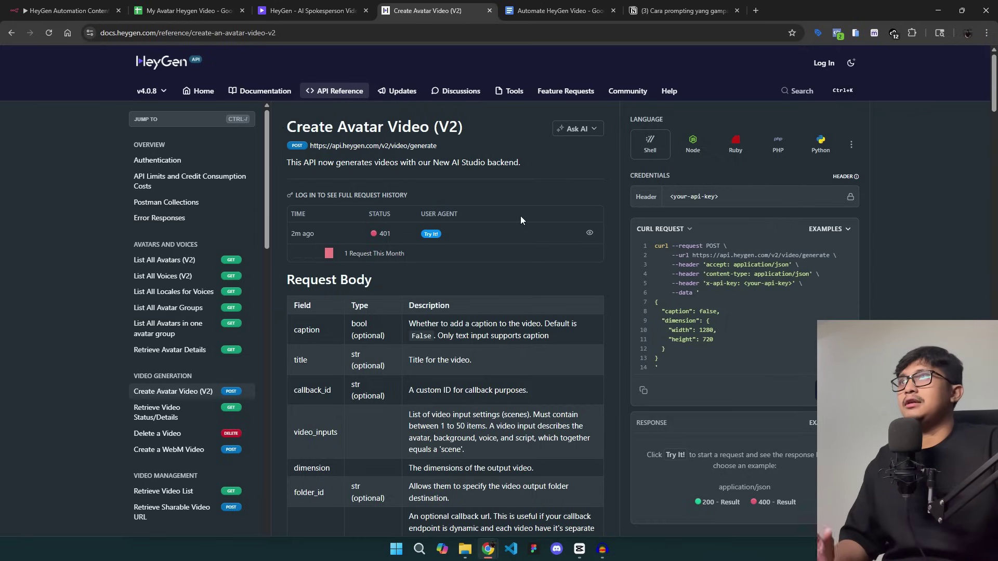
left_click(656, 230)
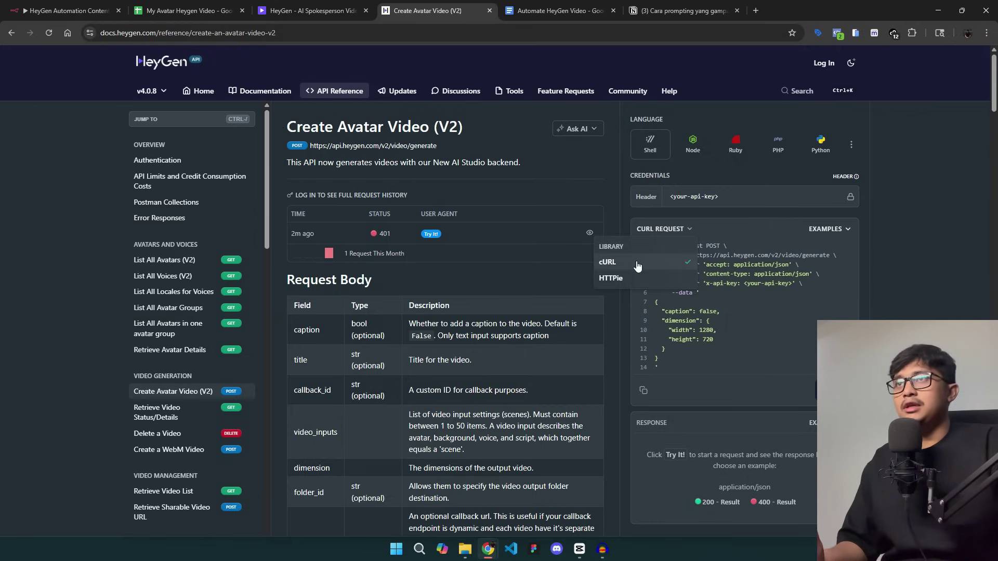
left_click(744, 235)
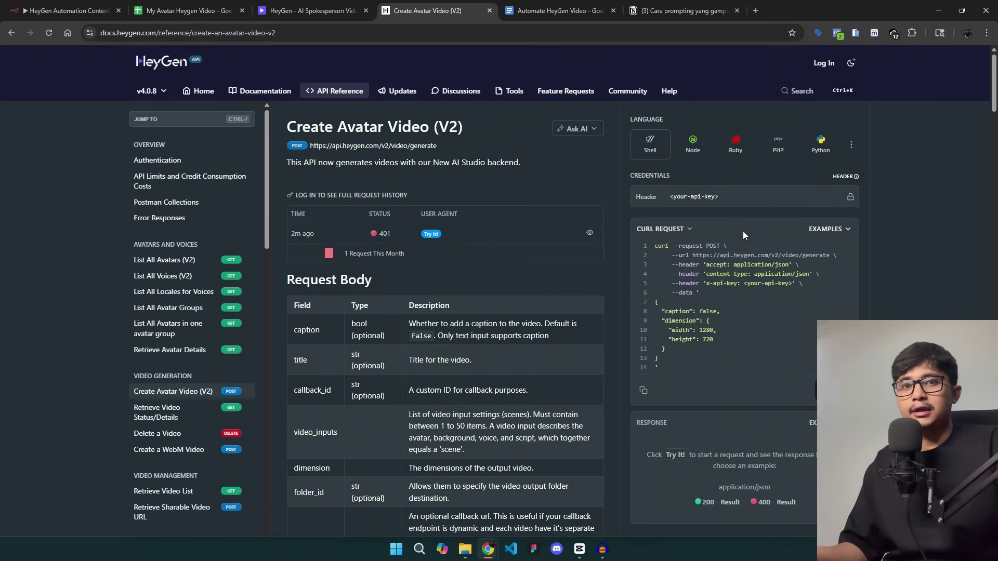
left_click(643, 389)
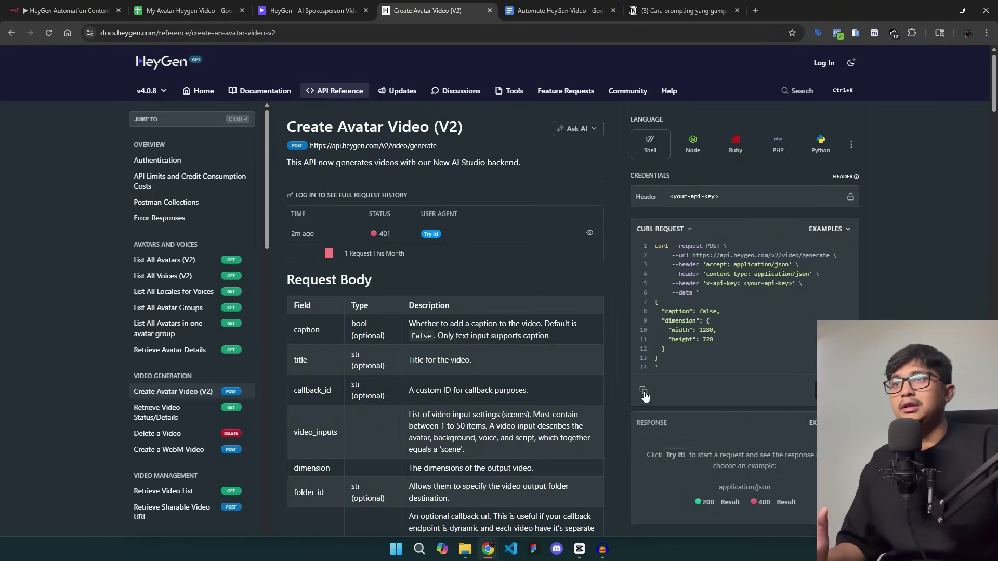
Add an HTTP Request node as the first step of the HeyGen Automation Content workflow in n8n
left_click(72, 10)
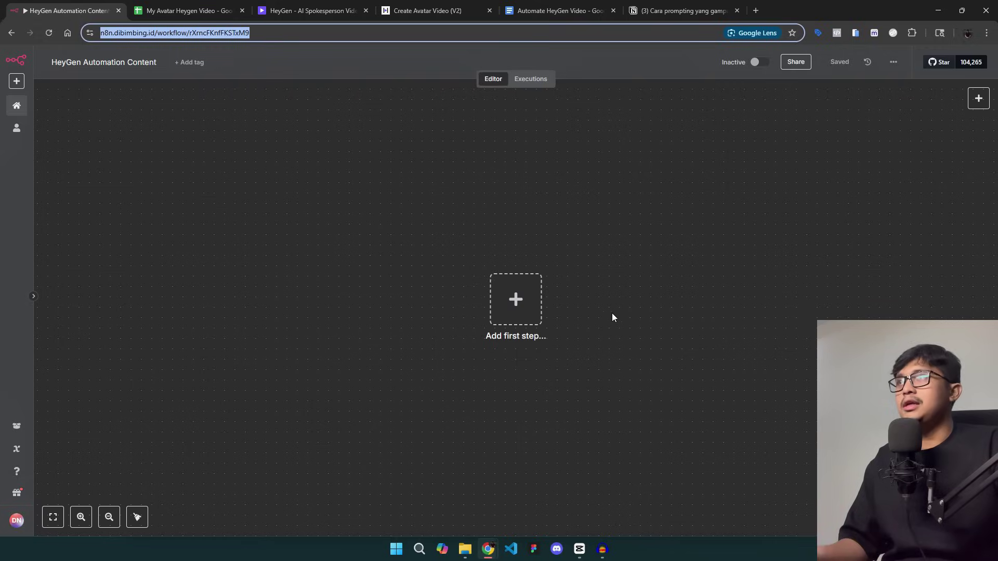
left_click(517, 306)
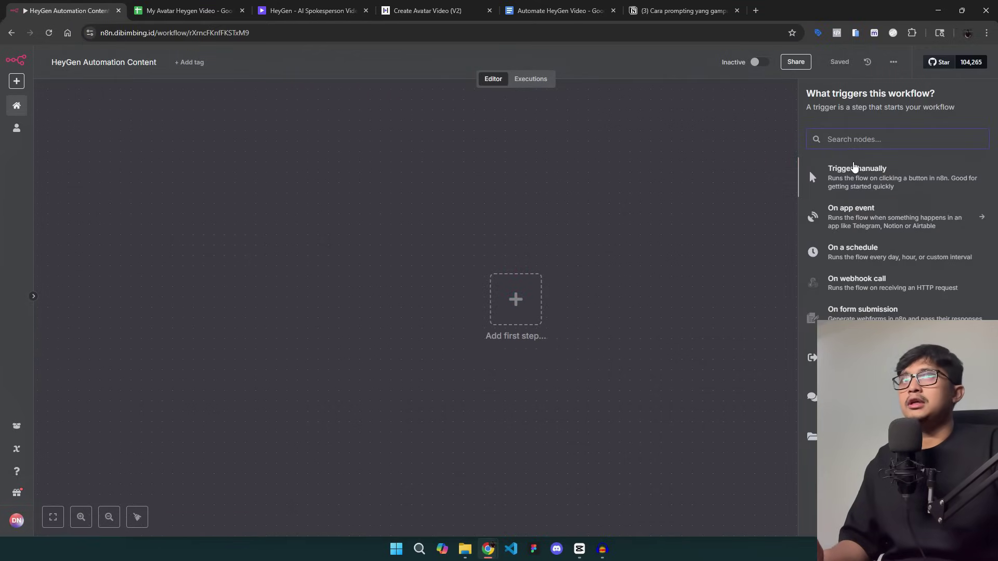
type("http")
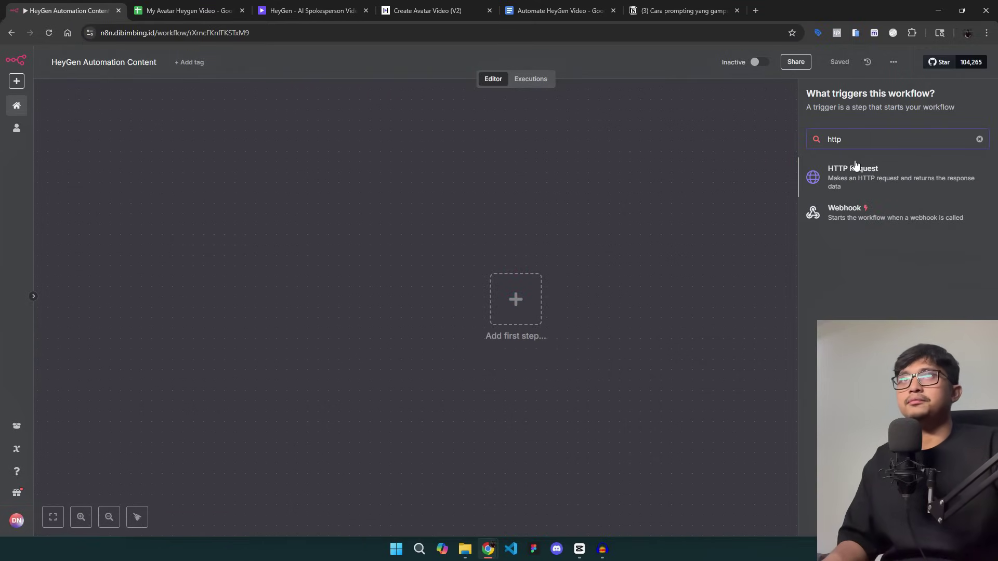
left_click(855, 166)
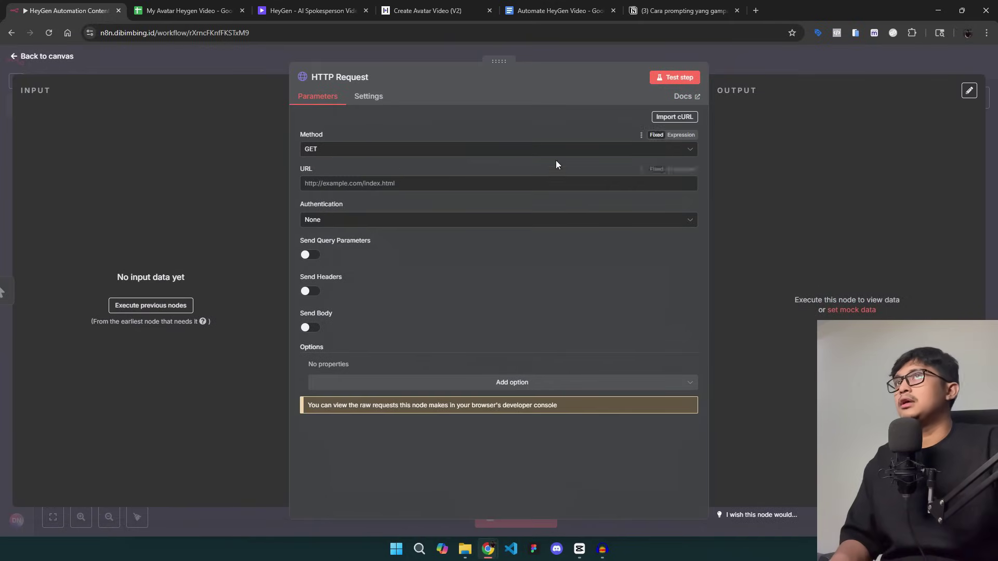
Import the copied cURL command into the HTTP Request node and review the imported parameters
left_click(673, 118)
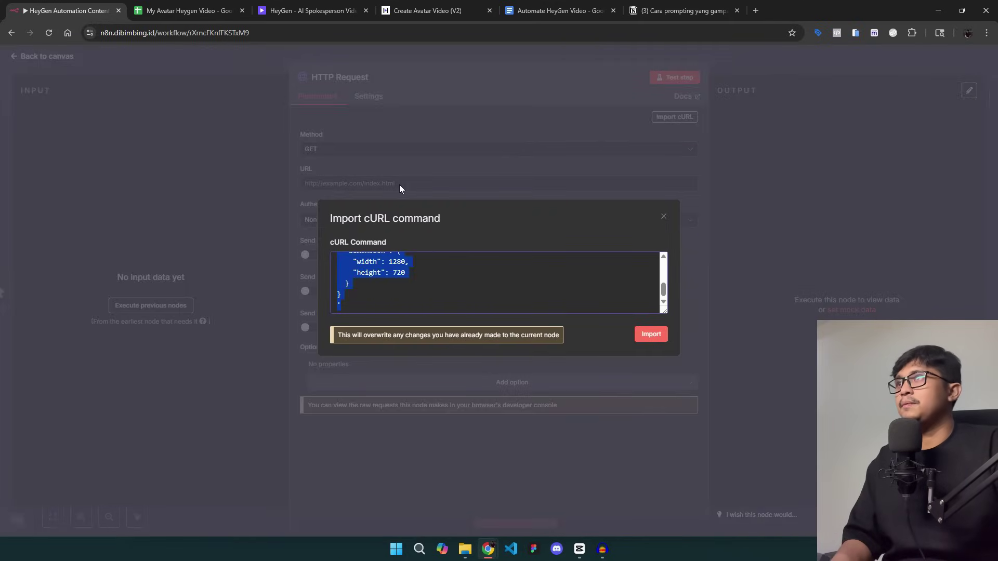
left_click(649, 334)
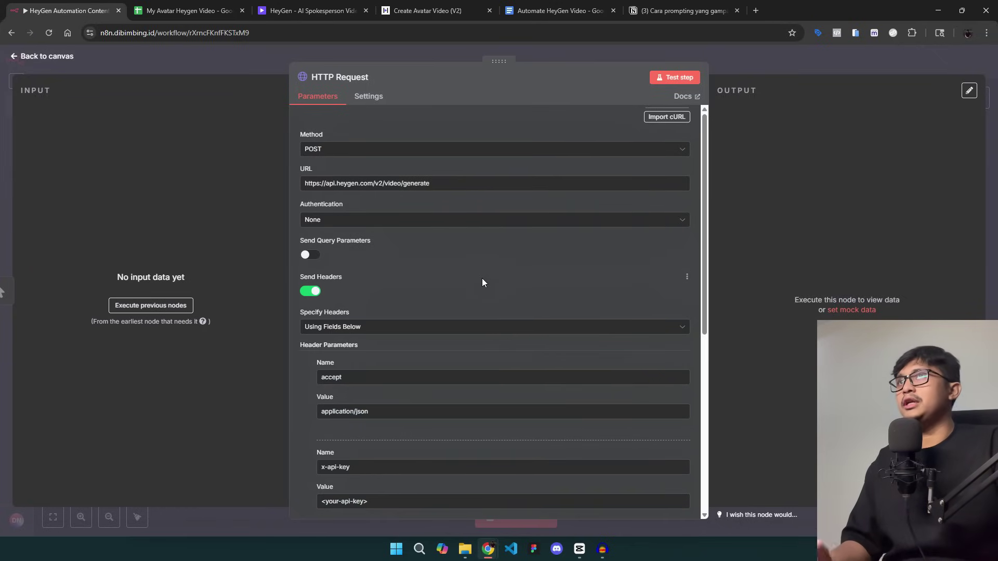
scroll(482, 282, "down", 1)
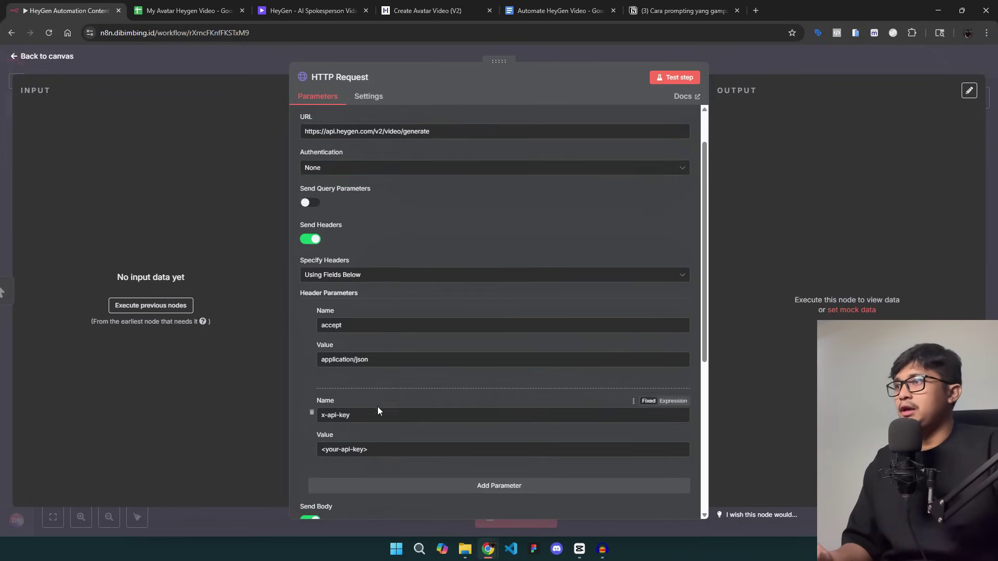
scroll(378, 406, "down", 2)
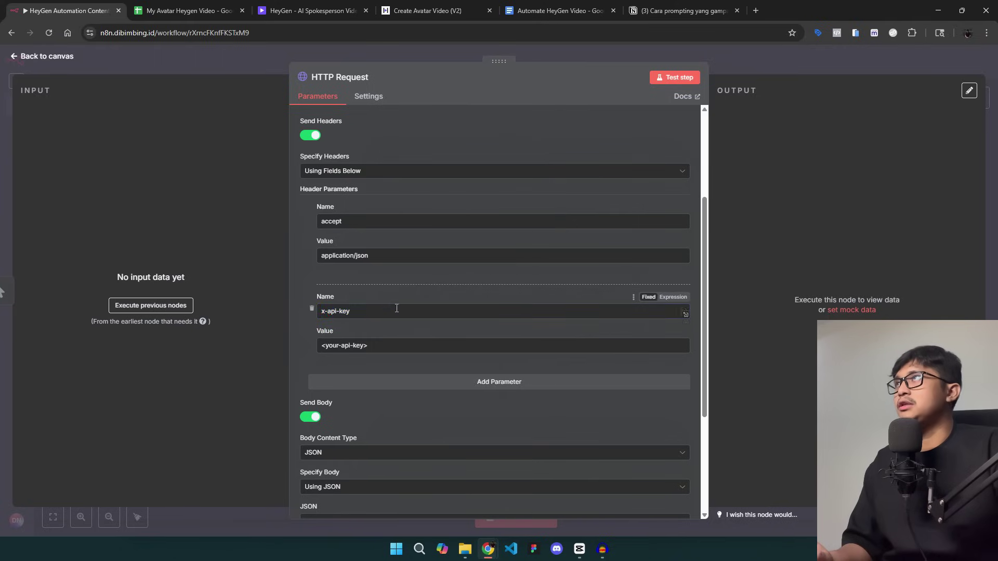
scroll(395, 322, "up", 1)
scroll(396, 326, "up", 2)
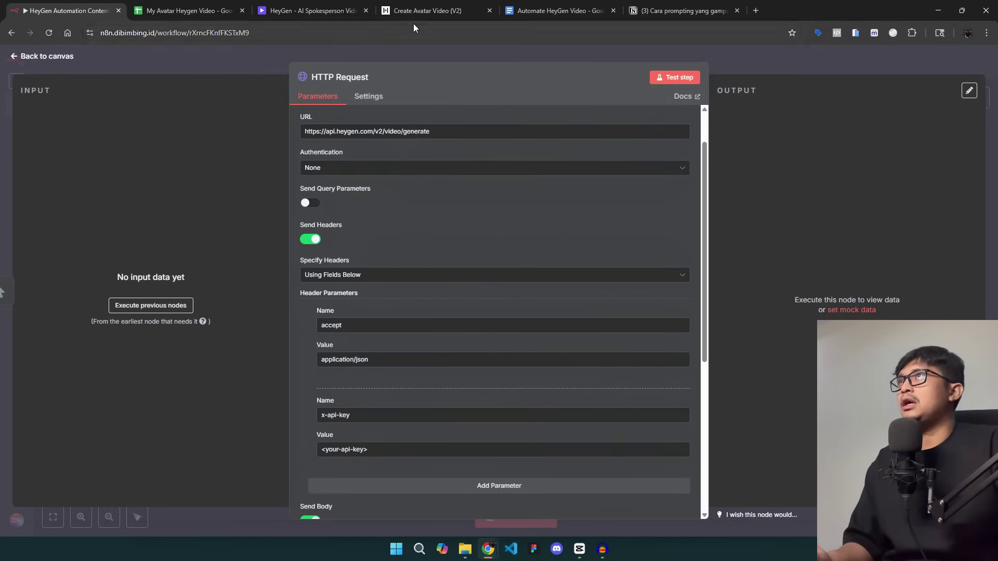
Copy the API token from the HeyGen API section of the HeyGen account's Subscriptions & API settings
left_click(420, 11)
left_click(312, 10)
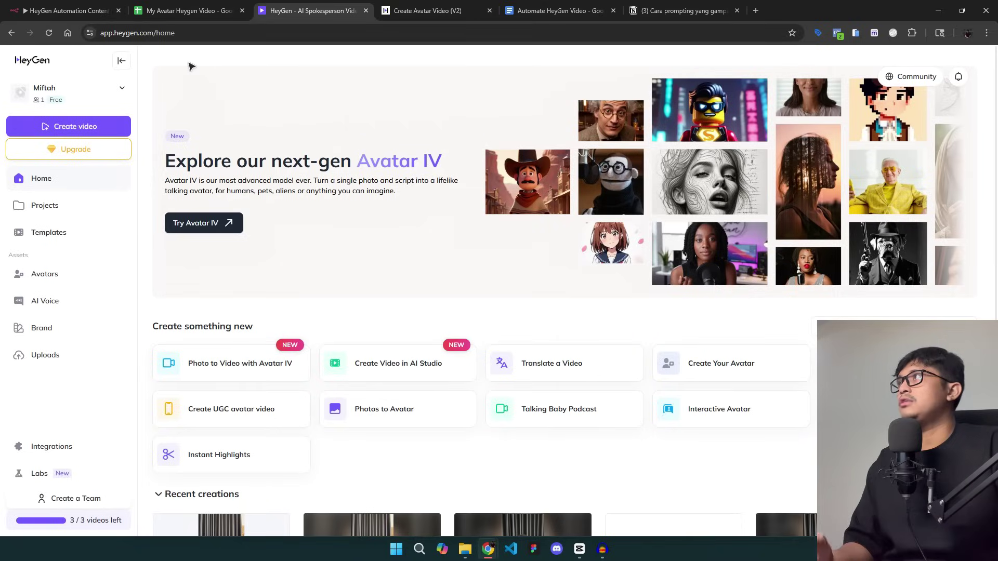
left_click(94, 96)
left_click(128, 148)
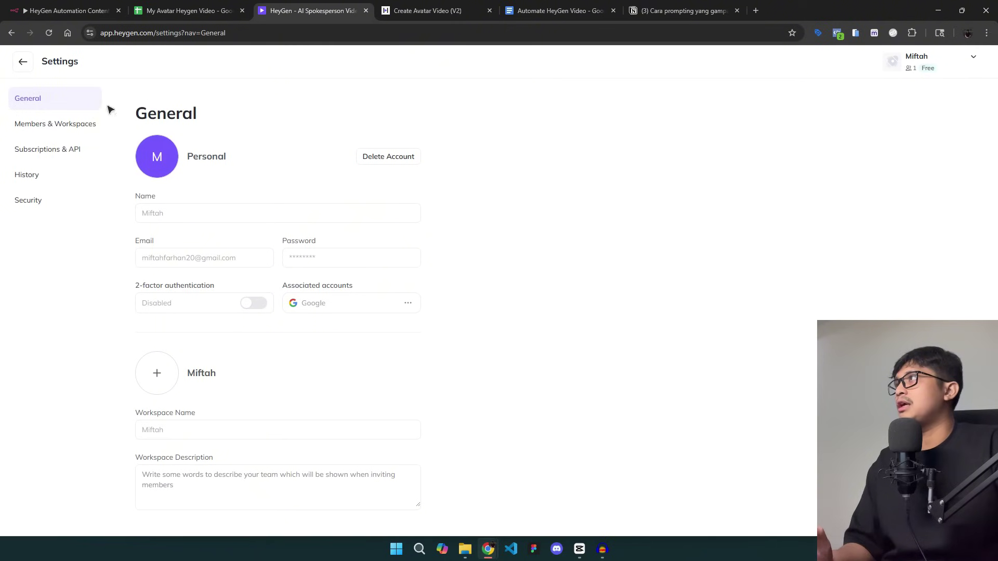
left_click(77, 153)
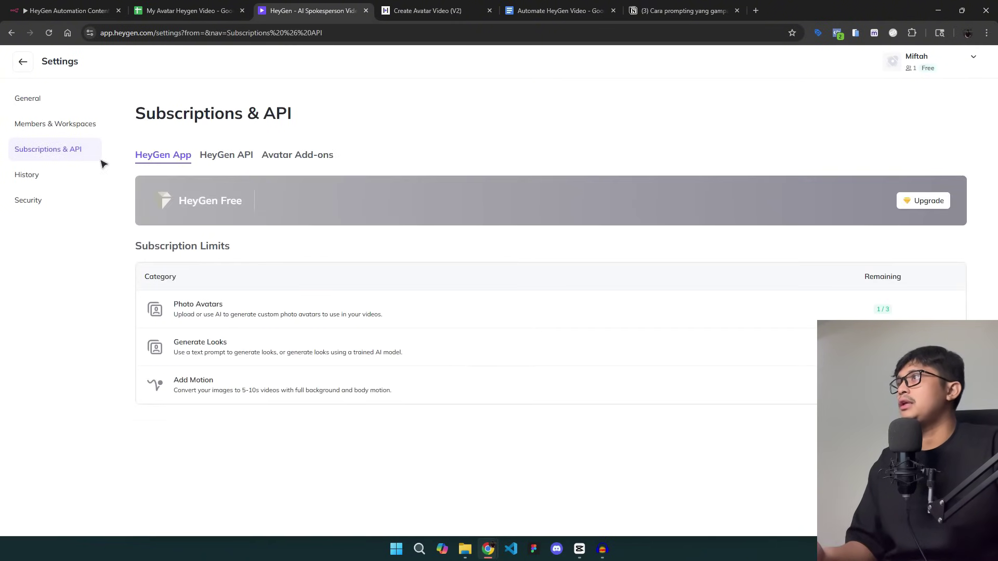
left_click(230, 162)
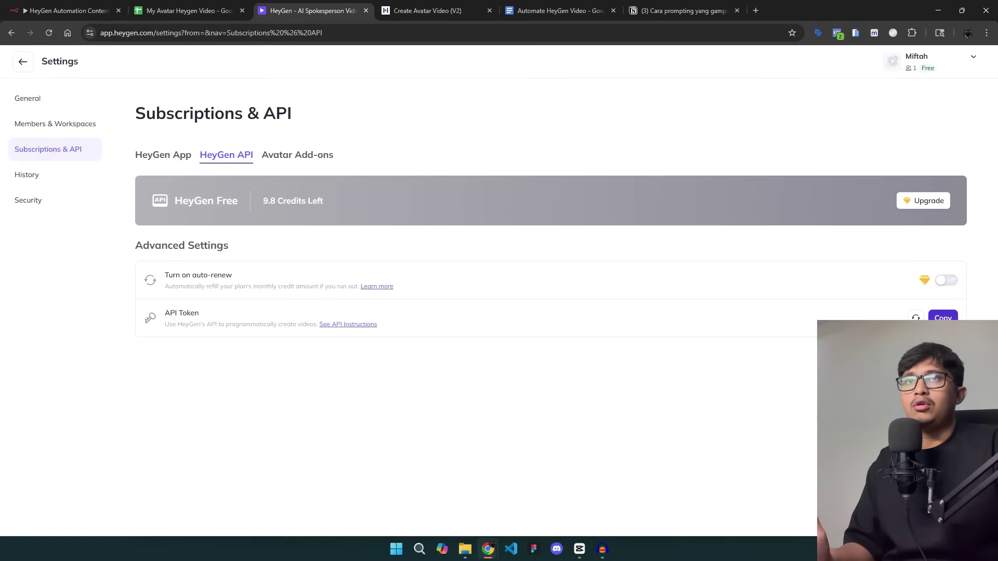
left_click(943, 318)
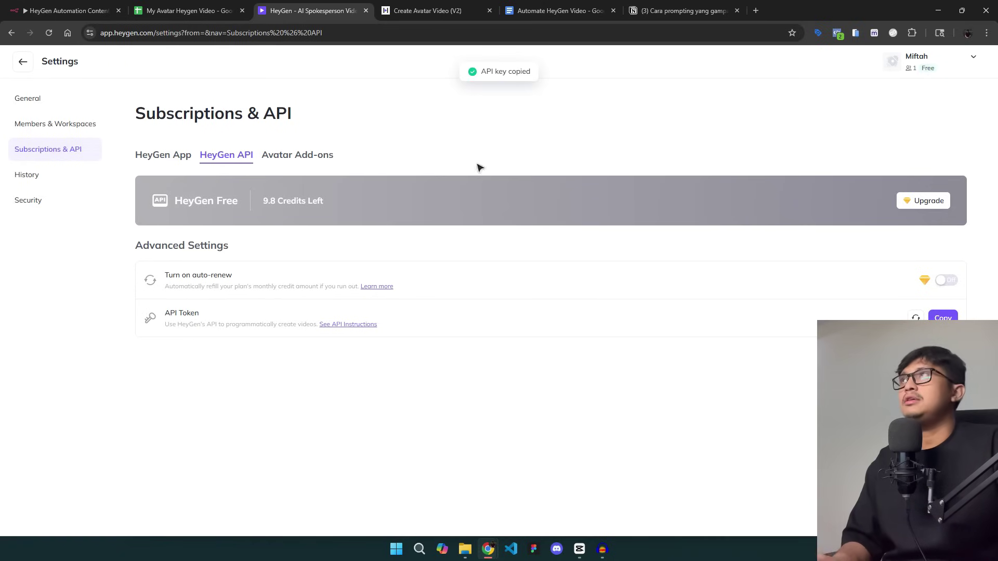
Set the n8n HTTP Request node's authentication to Generic Credential Type with Header Auth
left_click(88, 6)
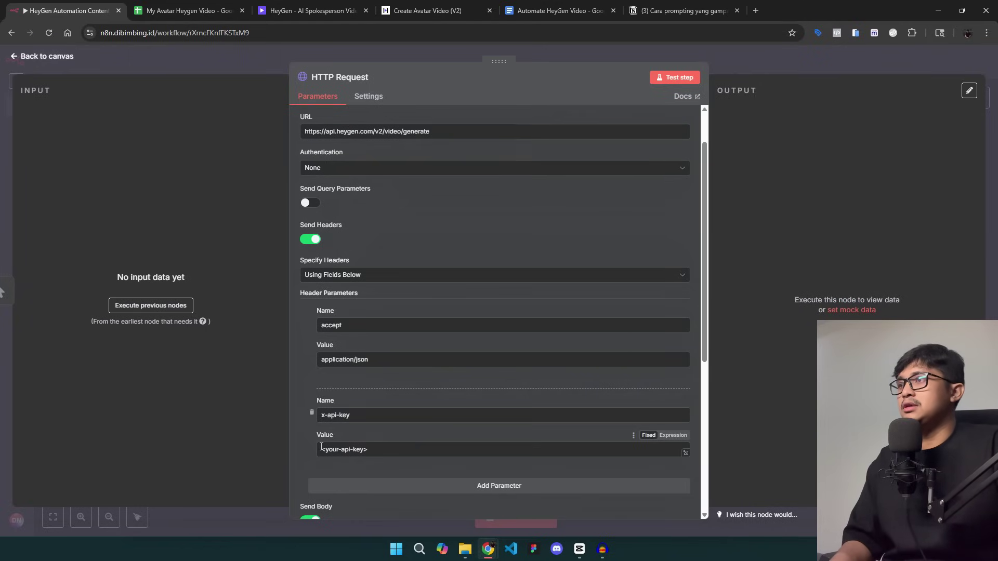
triple_click(395, 451)
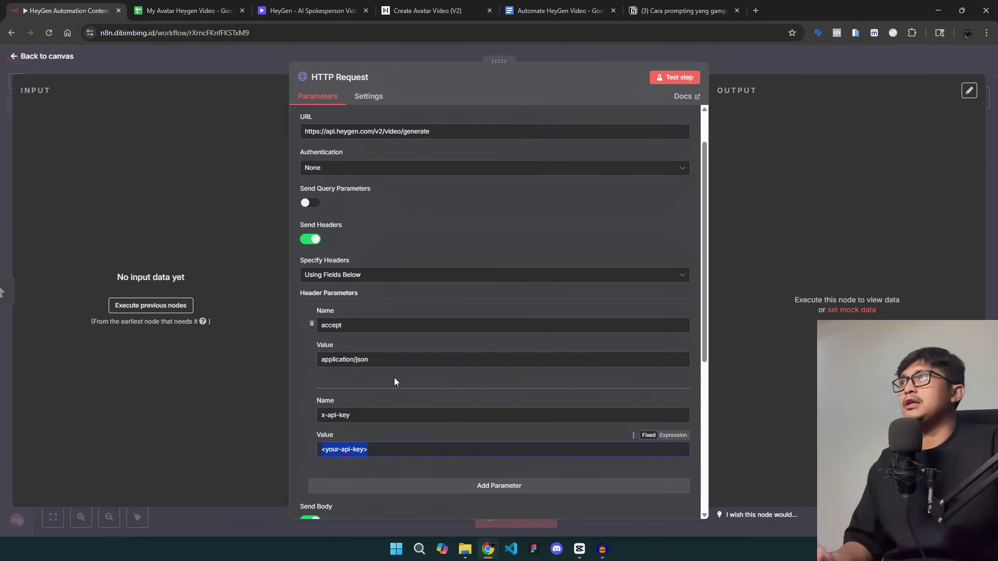
scroll(394, 377, "up", 1)
left_click(326, 220)
left_click(325, 231)
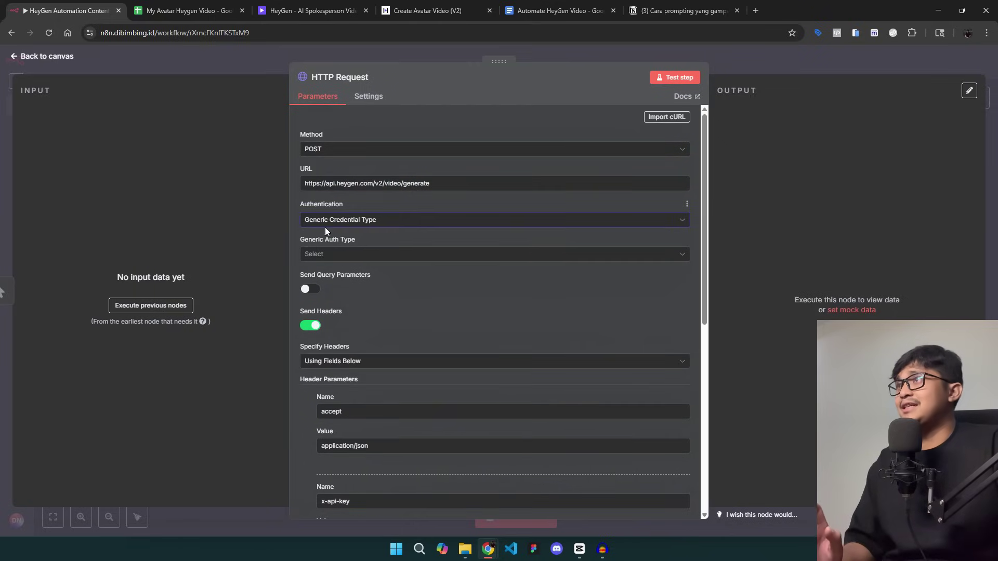
left_click(323, 254)
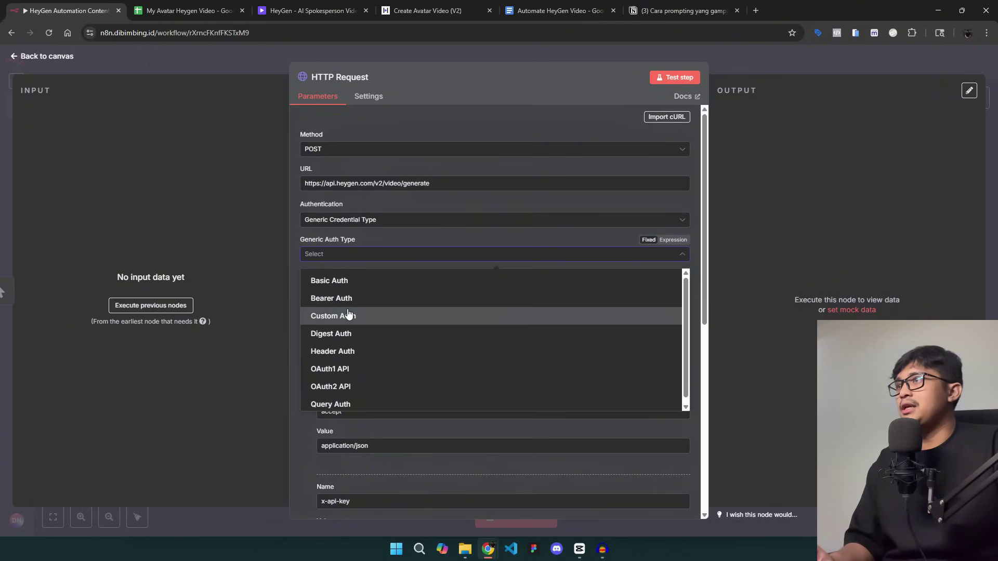
left_click(345, 349)
Start a new Header Auth credential and paste the HeyGen API token as its value
left_click(417, 290)
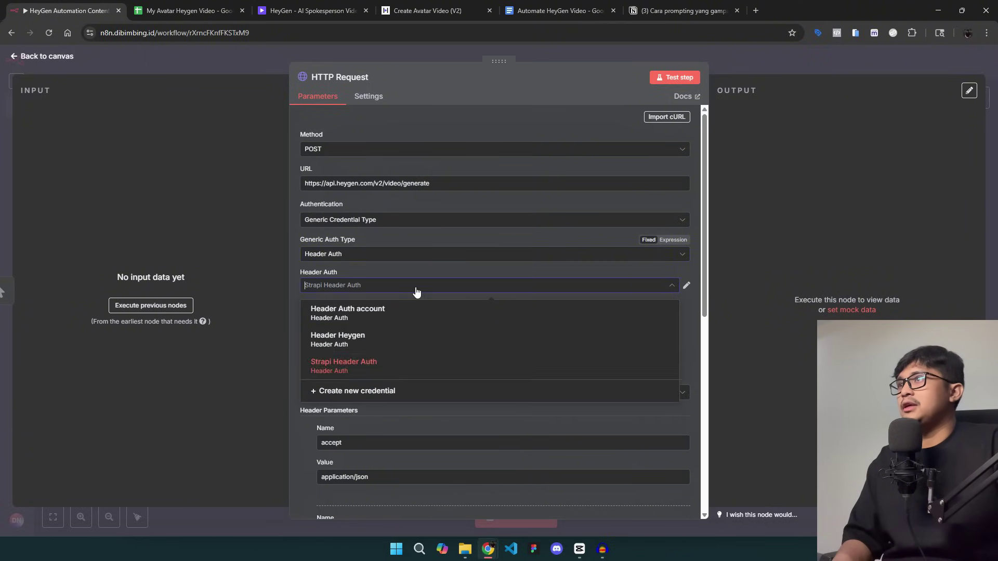
left_click(347, 392)
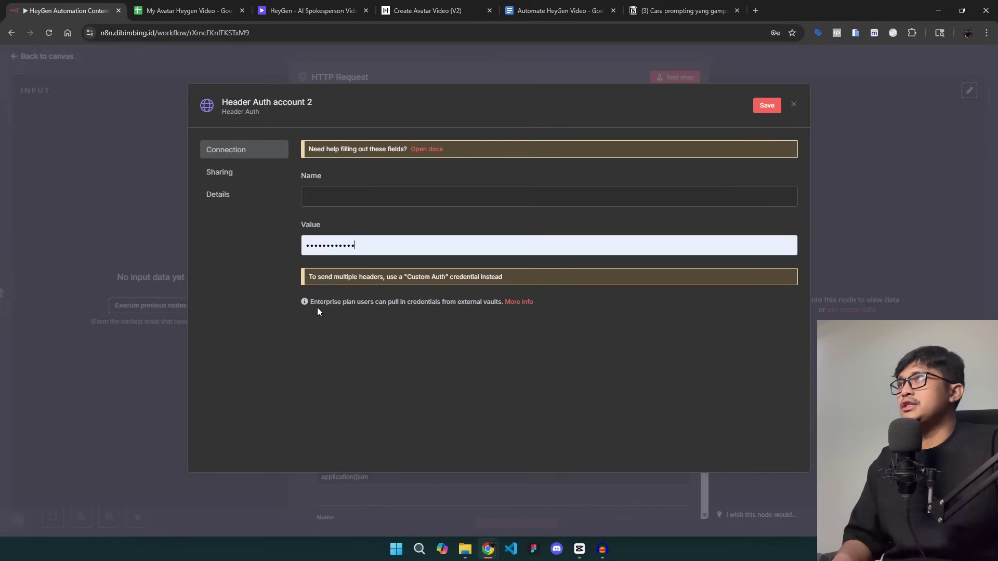
left_click(367, 248)
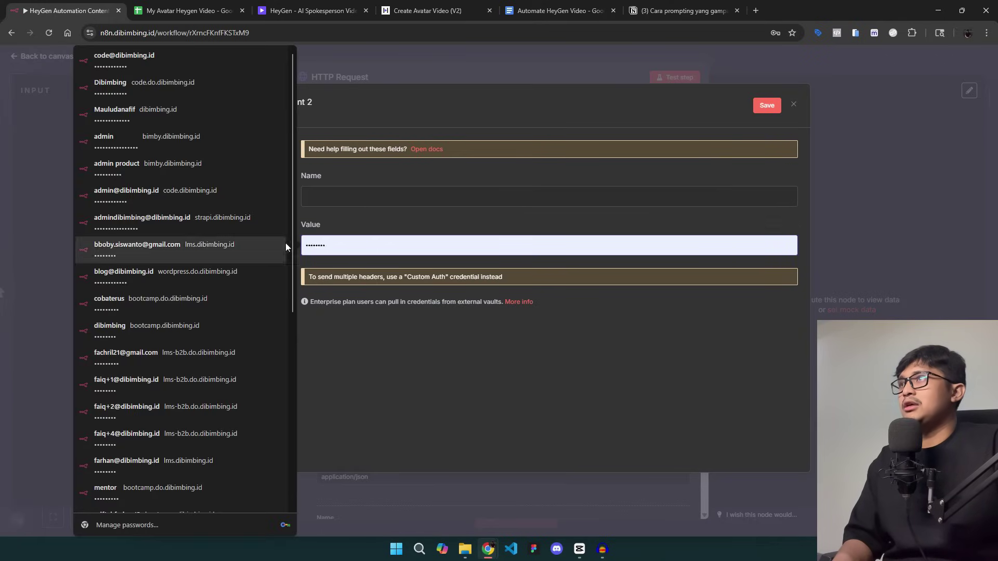
key("ctrl+a")
key("ctrl+v")
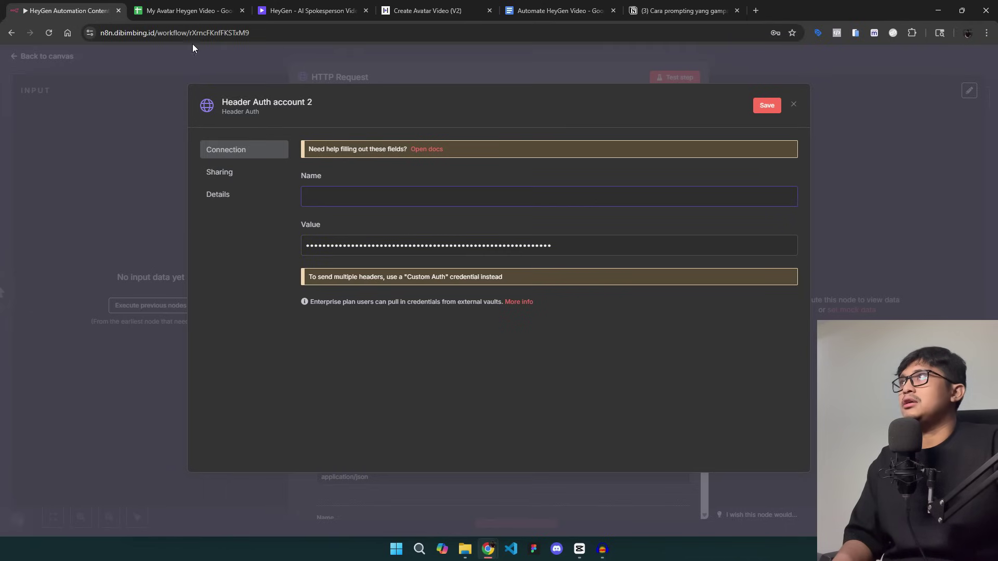
Copy the header name x-api-key from the API reference into the new credential's name, and close the credential without saving
left_click(407, 9)
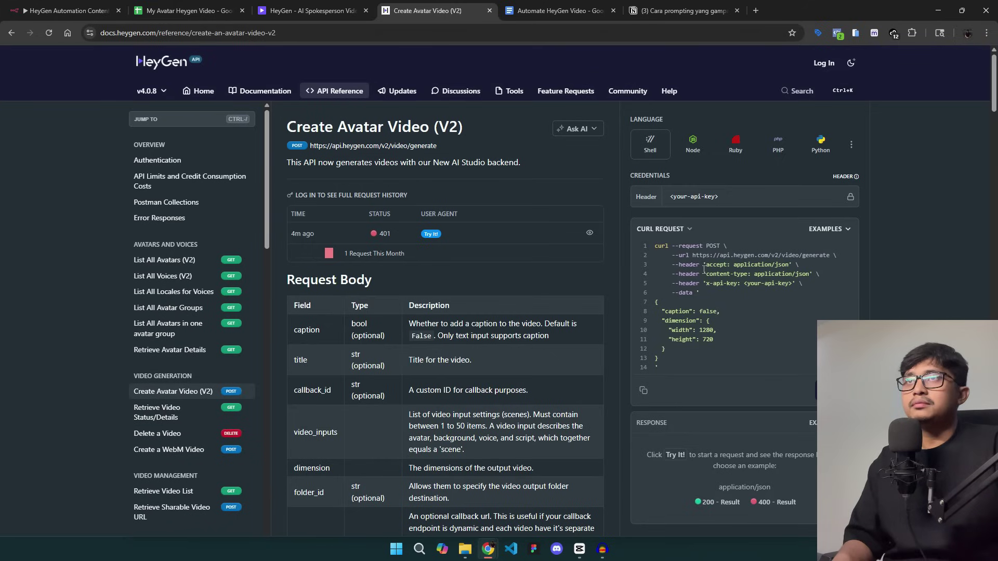
left_click_drag(706, 285, 738, 284)
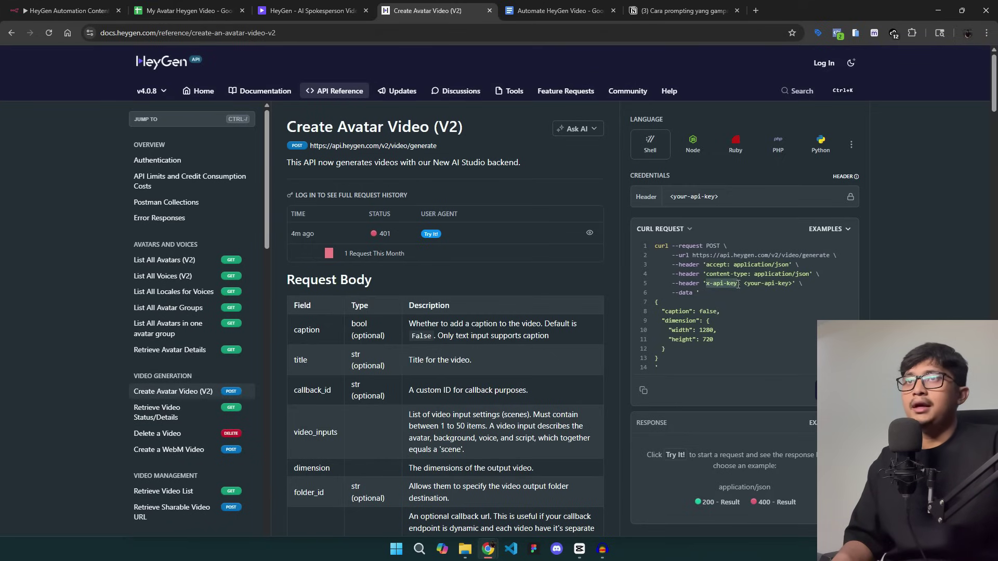
key("ctrl+c")
left_click(67, 10)
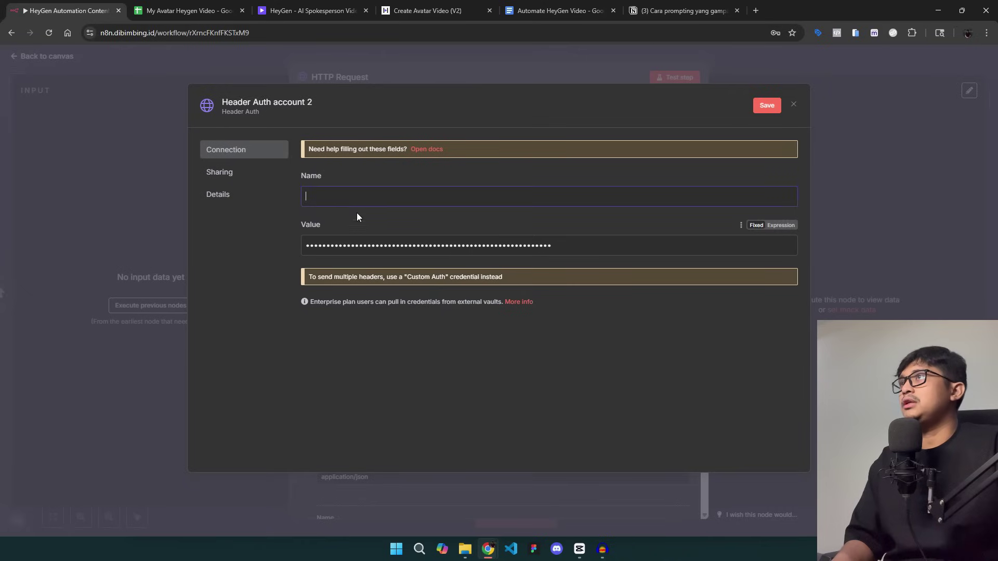
key("ctrl+v")
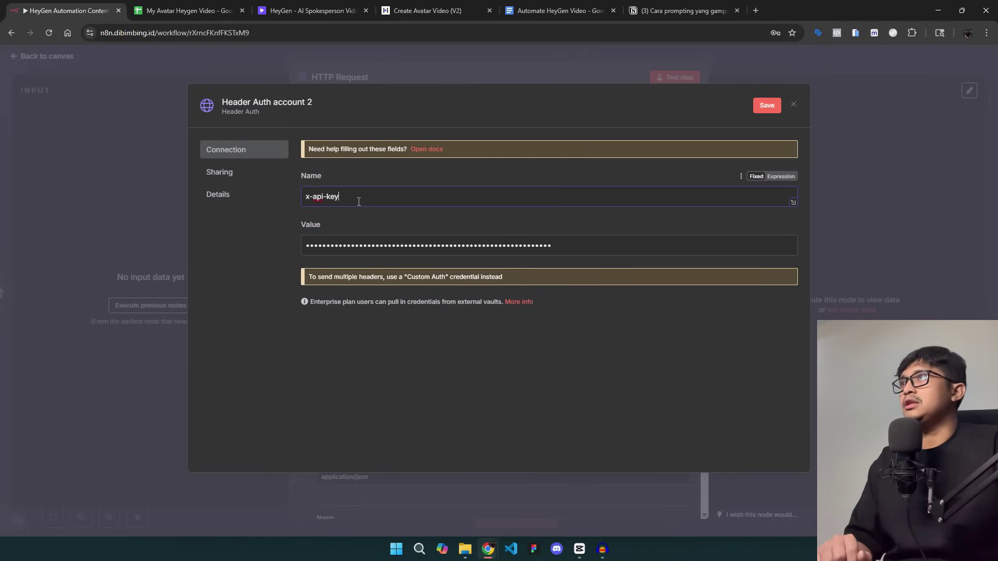
left_click(794, 106)
left_click(526, 318)
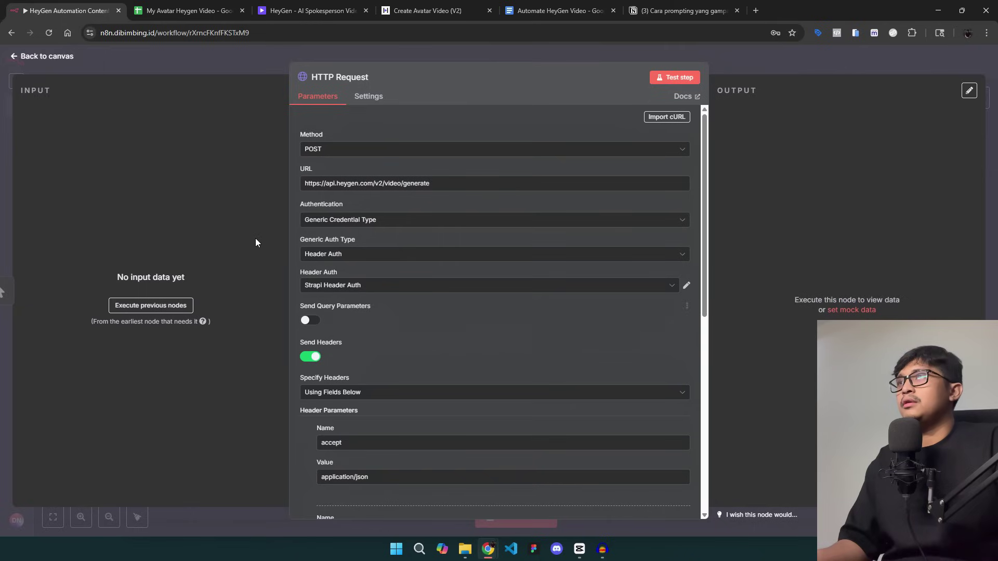
Select the existing Header Heygen credential for the node's Header Auth and dismiss the browser's save-password prompt
left_click(339, 287)
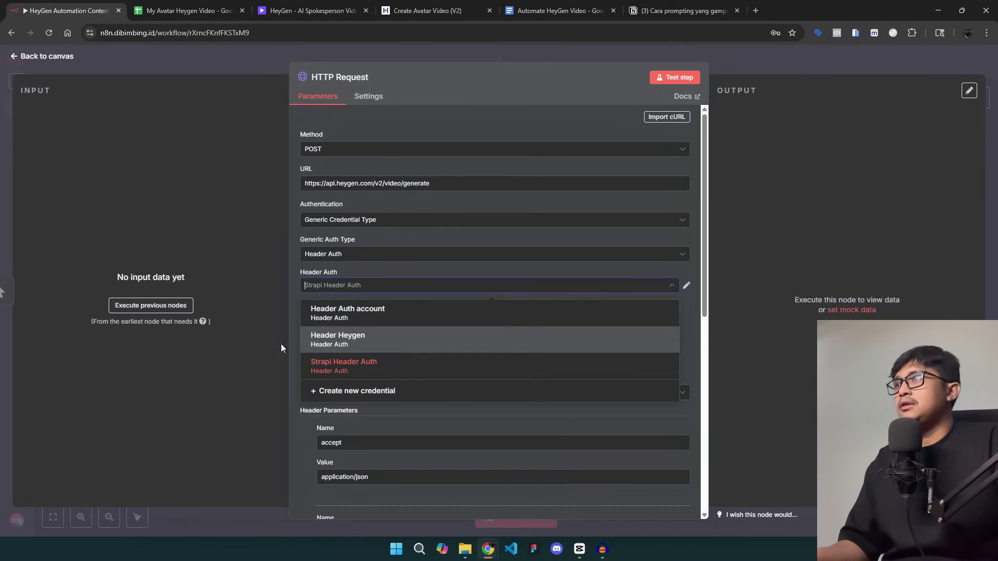
left_click(363, 335)
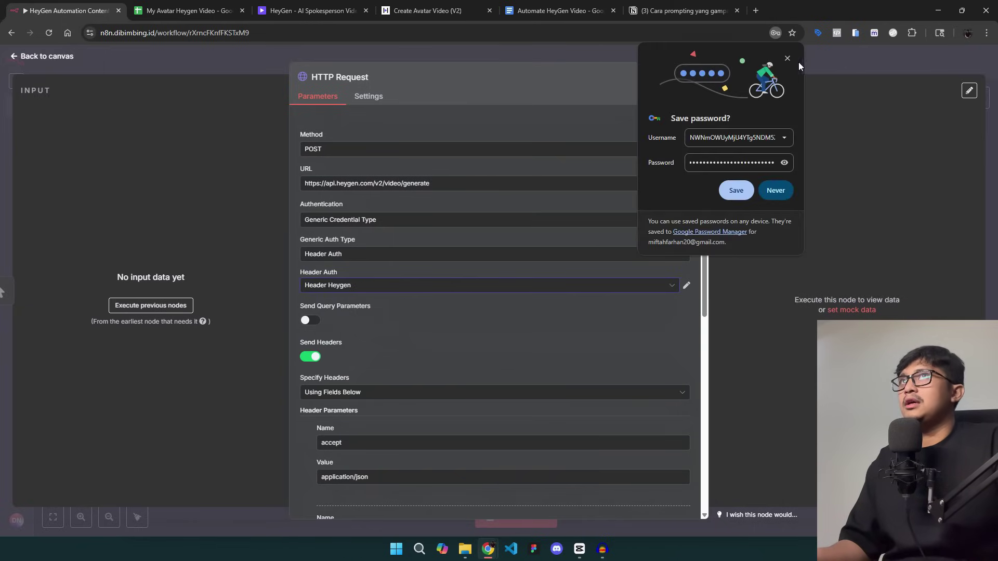
left_click(797, 58)
Delete the x-api-key parameter from the HTTP Request node's header parameters
scroll(392, 324, "down", 3)
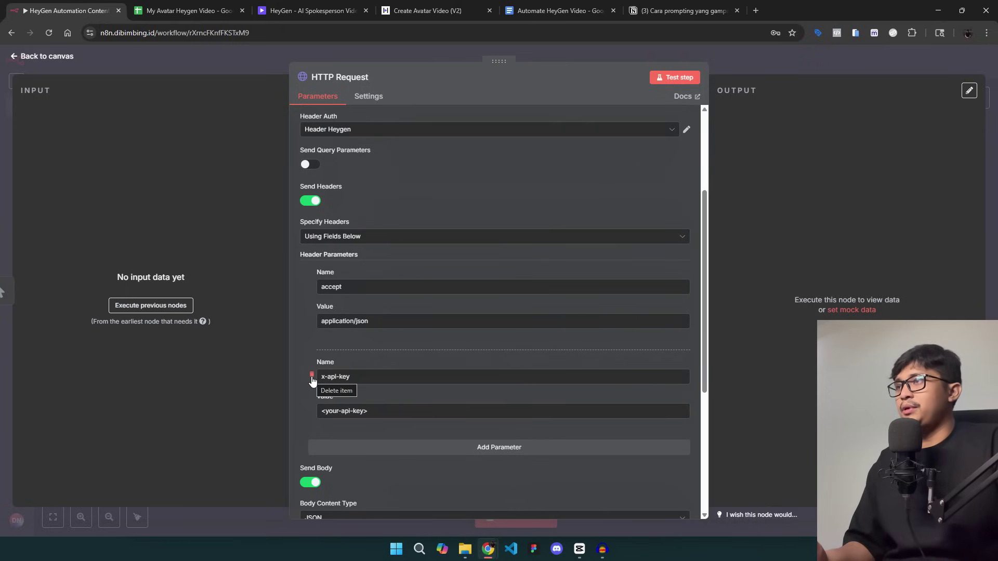
left_click(311, 376)
scroll(359, 367, "up", 2)
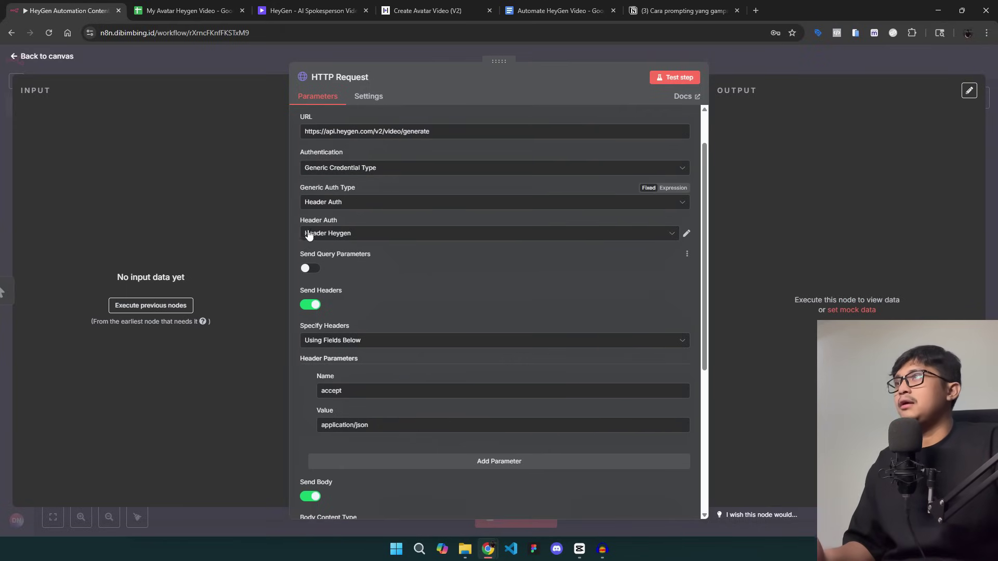
Replace the HTTP Request node's JSON body with the post body from the Automate HeyGen Video document and review it in the enlarged editor
scroll(398, 365, "down", 4)
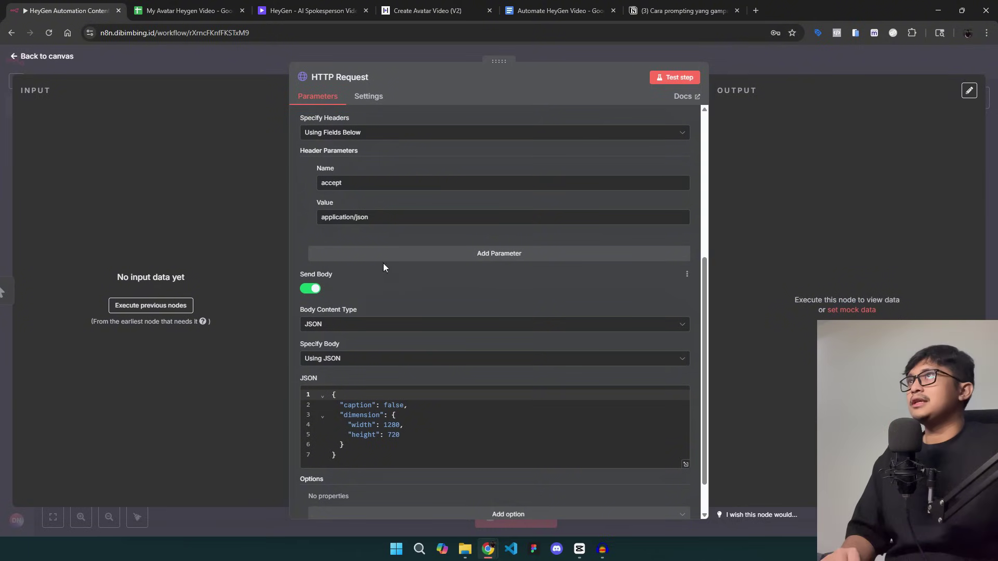
left_click(374, 455)
scroll(427, 322, "up", 1)
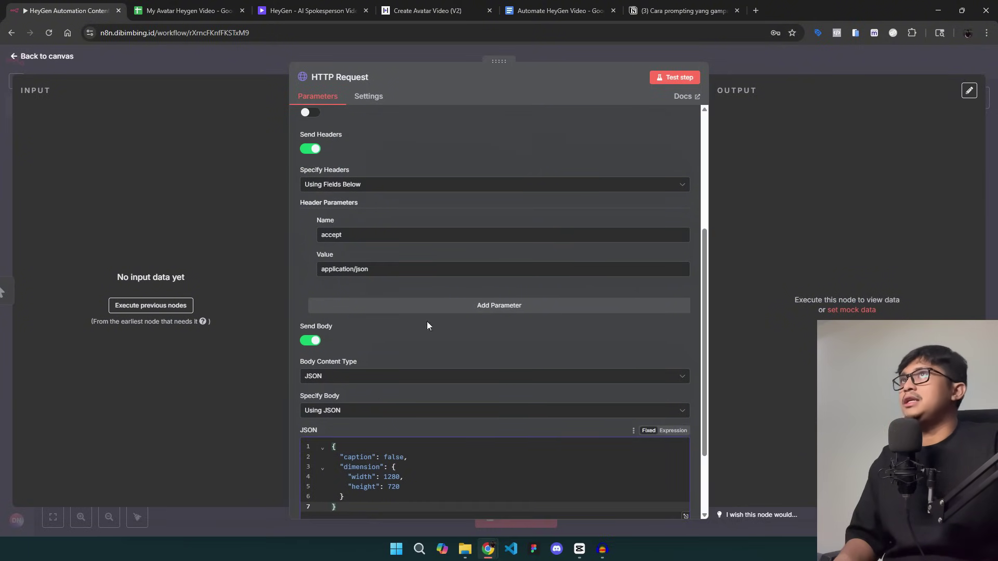
scroll(398, 468, "down", 2)
left_click(599, 4)
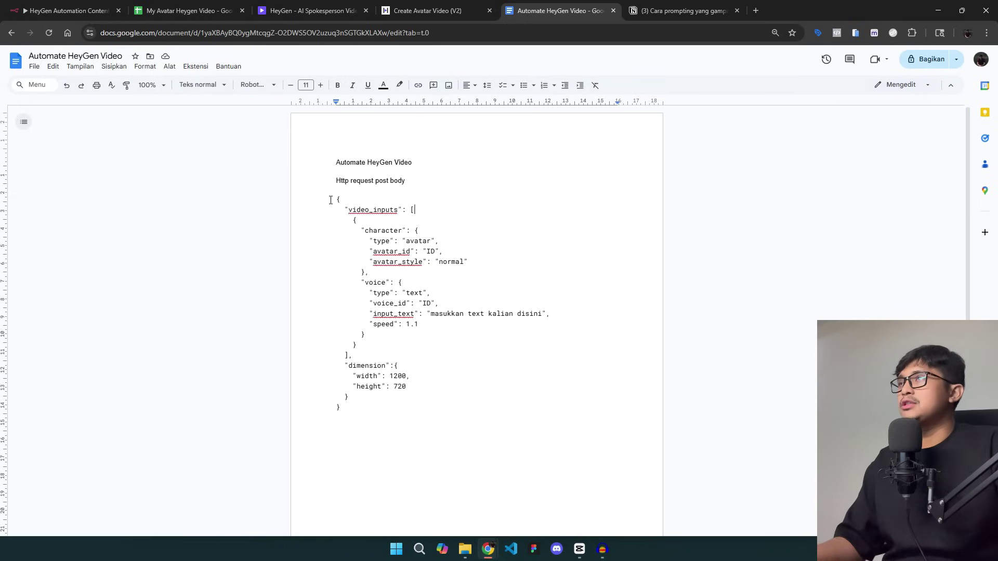
left_click_drag(333, 200, 373, 406)
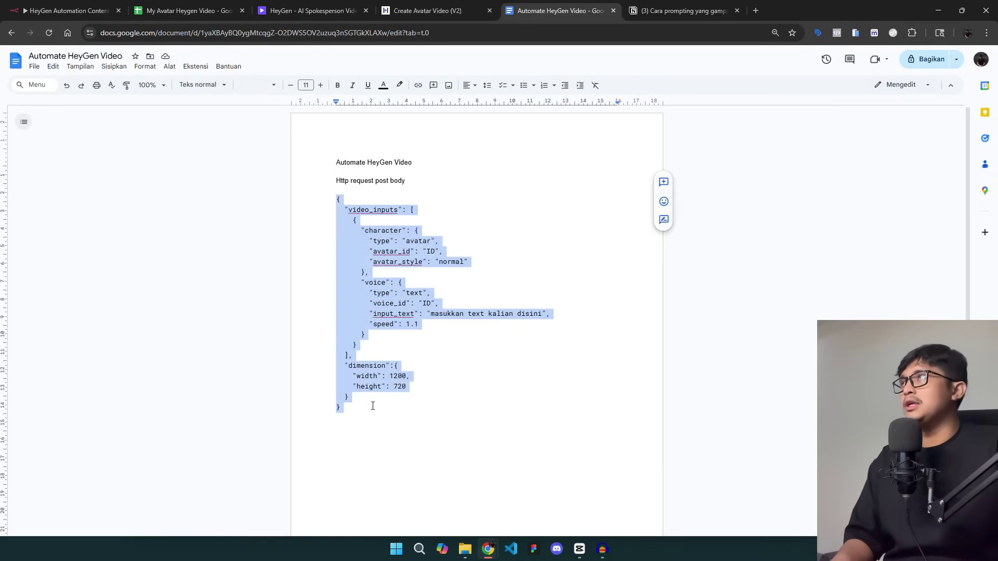
left_click(68, 10)
left_click(381, 369)
key("ctrl+a")
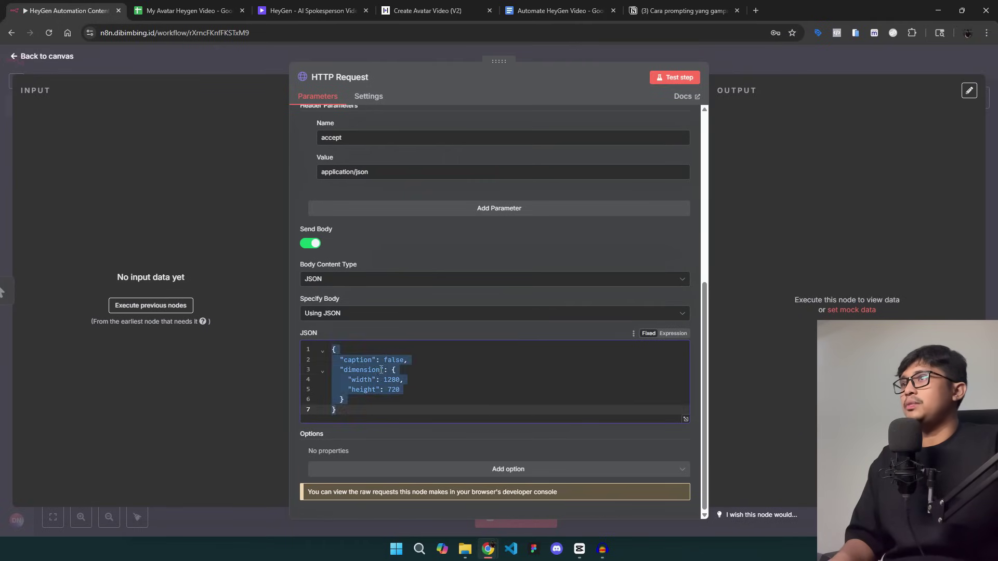
key("ctrl+v")
scroll(622, 311, "up", 5)
scroll(622, 311, "down", 5)
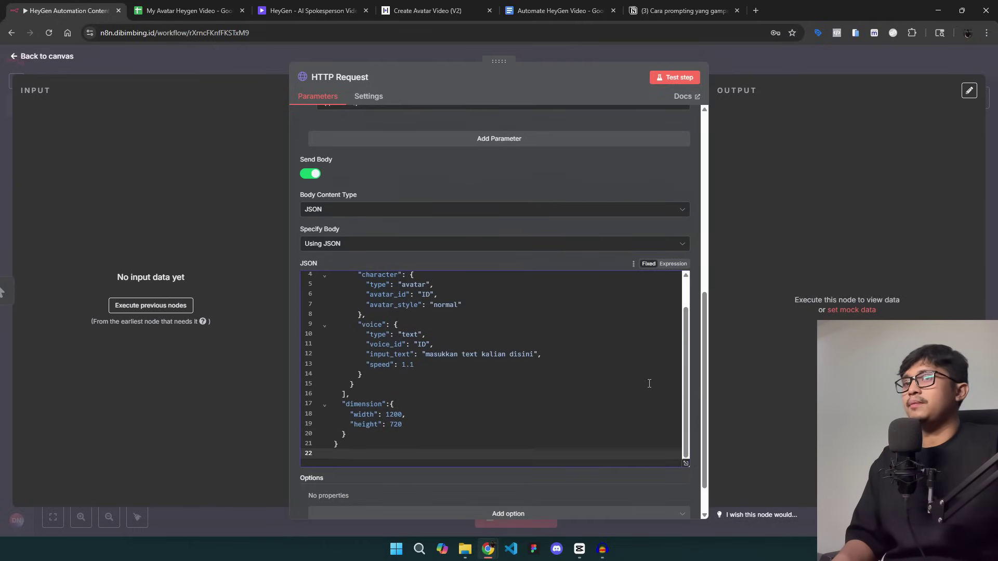
left_click(688, 470)
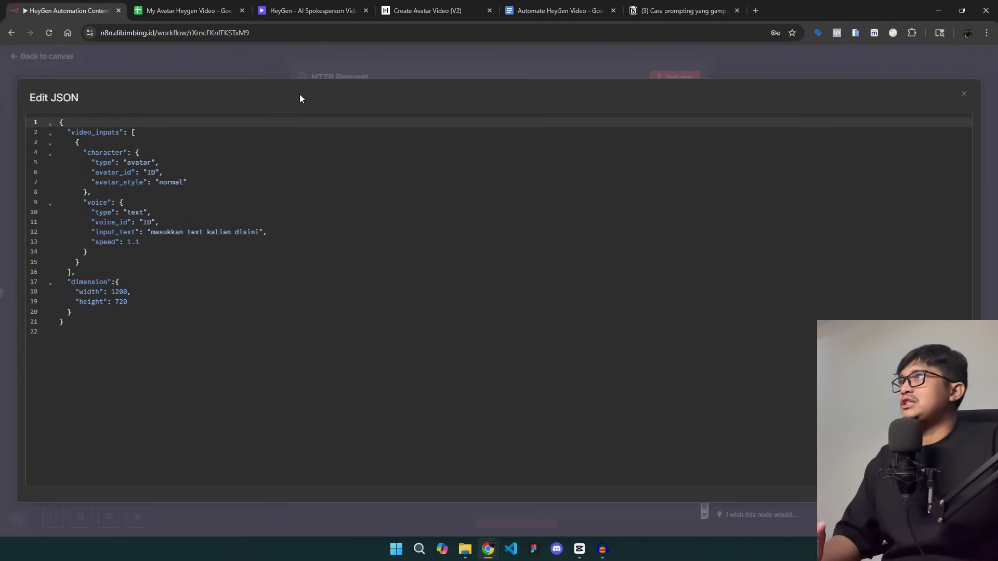
left_click(360, 63)
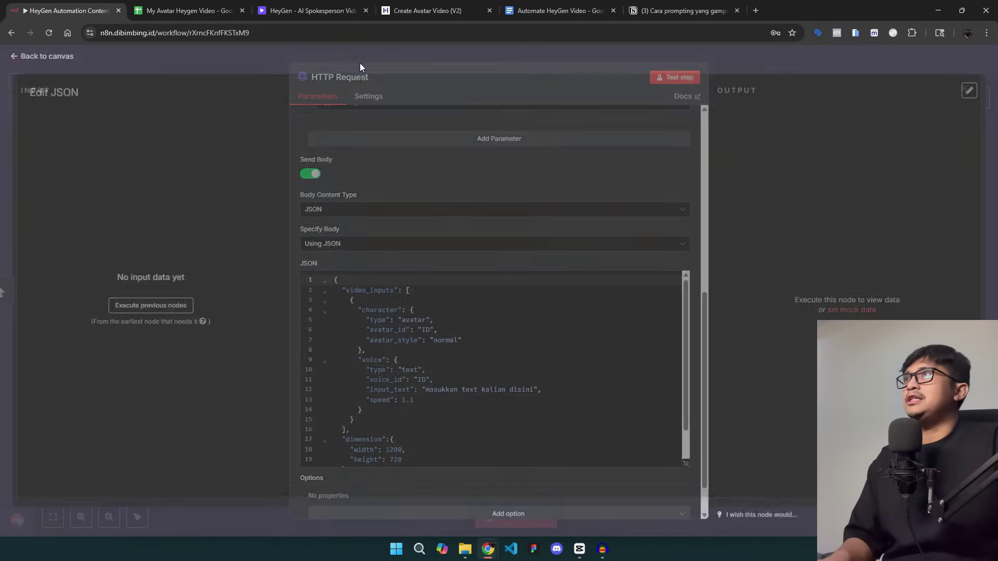
Copy the hyper-realistic avatar's ID from HeyGen and paste it as the avatar_id value in the JSON body
left_click(312, 10)
left_click(73, 283)
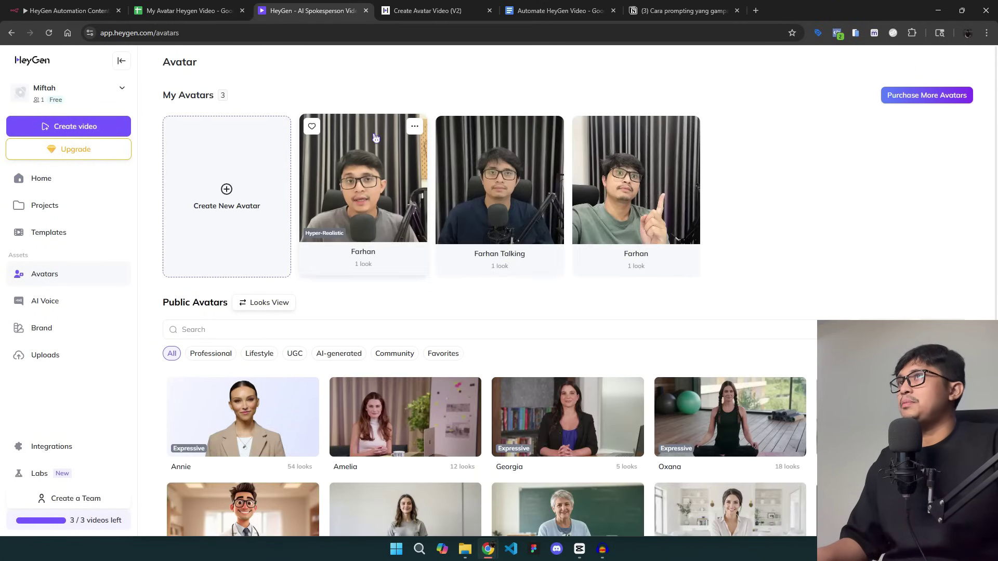
left_click(370, 161)
left_click(466, 102)
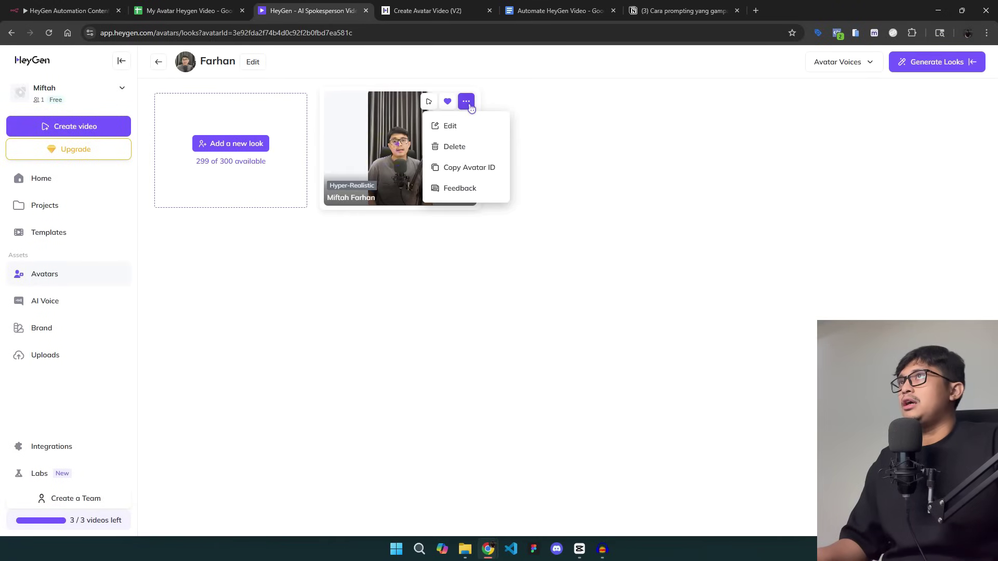
left_click(468, 169)
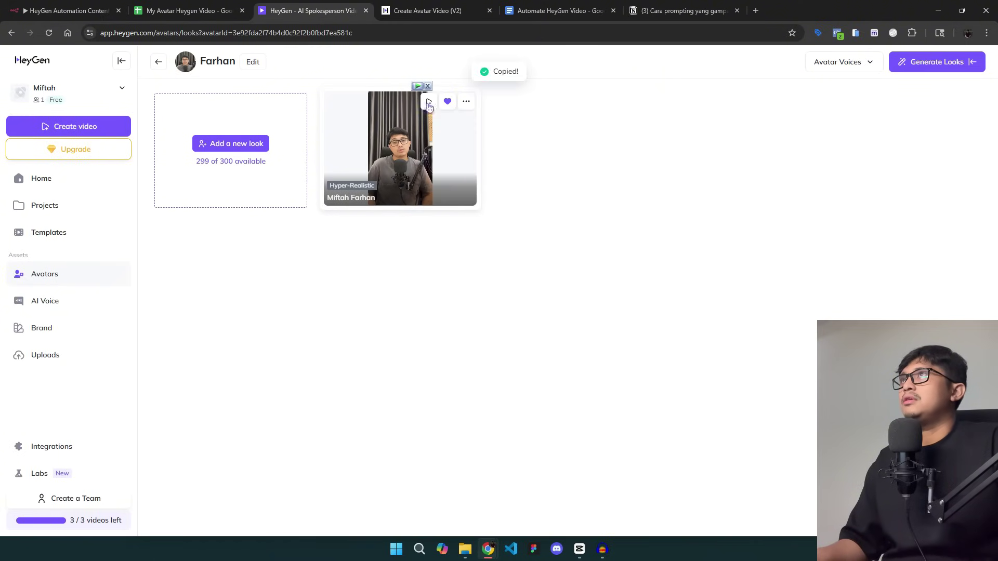
left_click(77, 6)
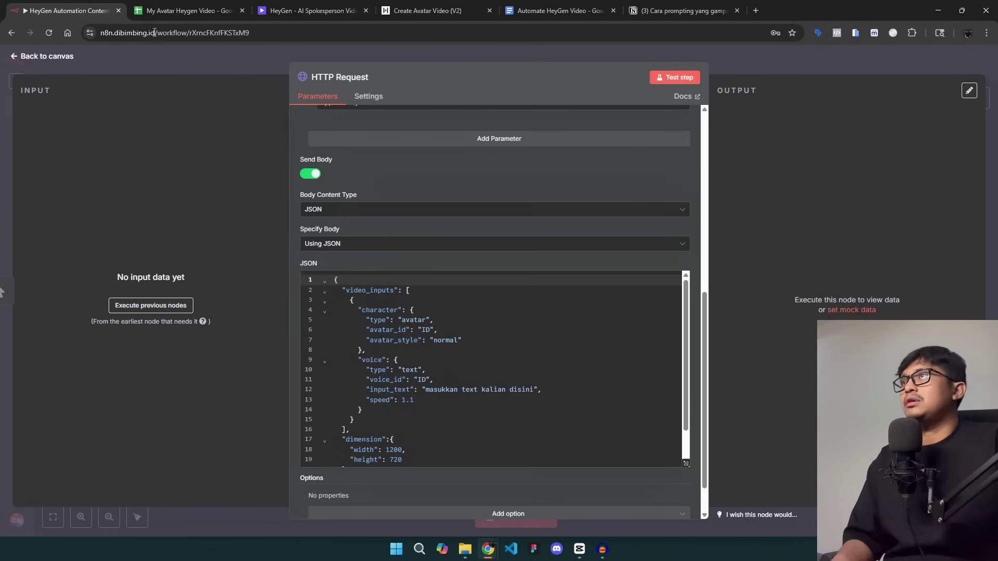
double_click(425, 330)
key("ctrl+v")
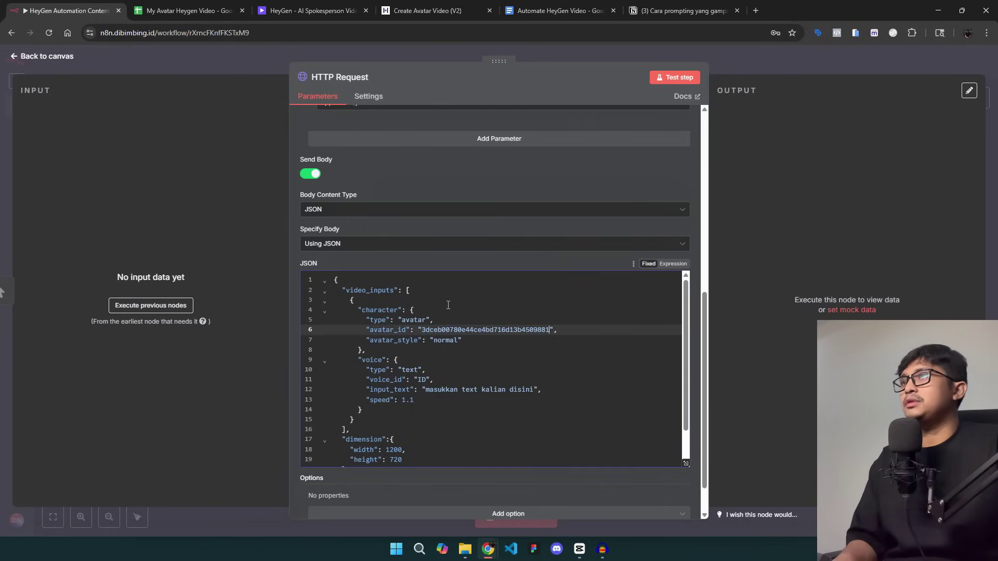
Copy the cloned voice's ID from HeyGen's AI Voice page and paste it as the voice_id value in the JSON body
left_click(312, 10)
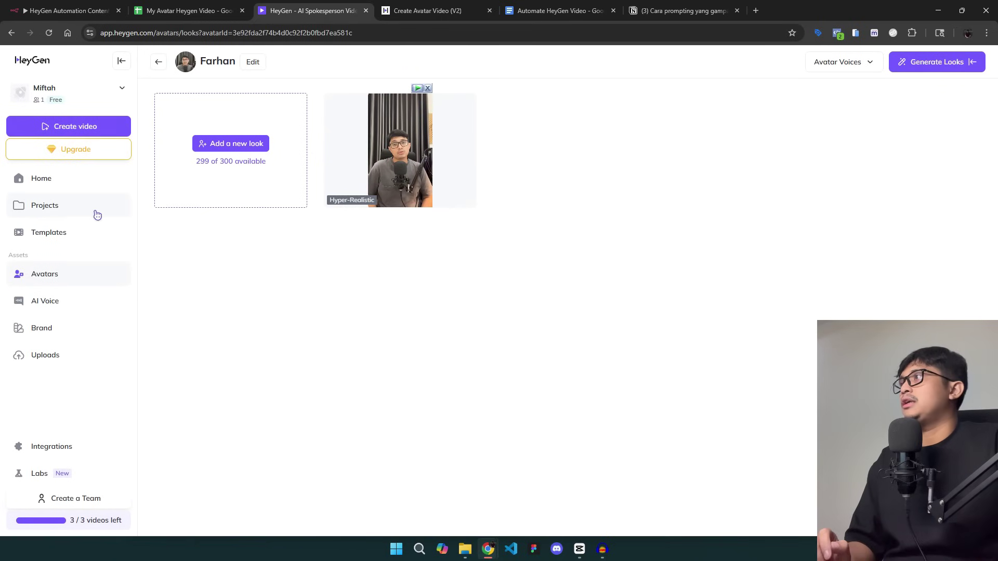
left_click(61, 304)
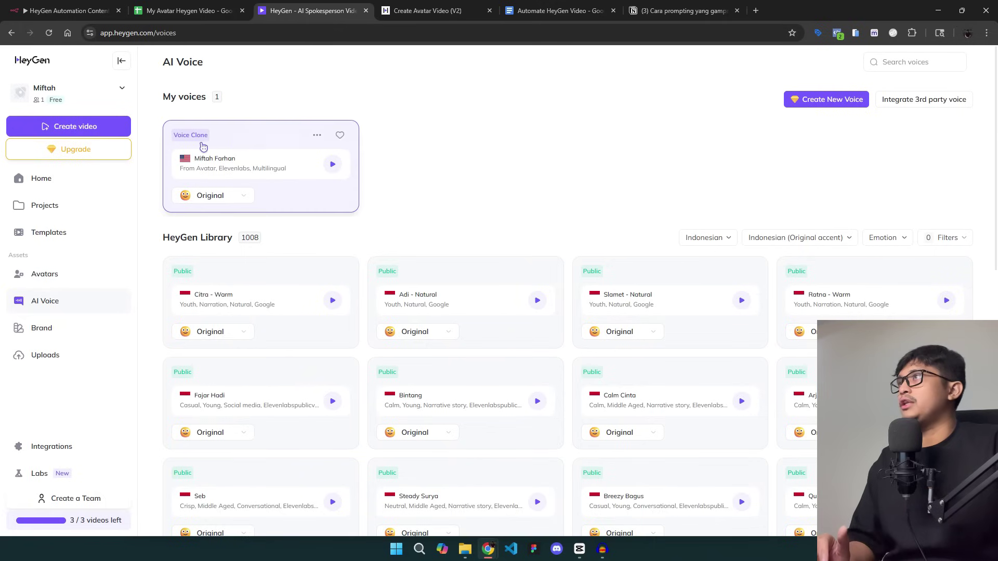
left_click(319, 137)
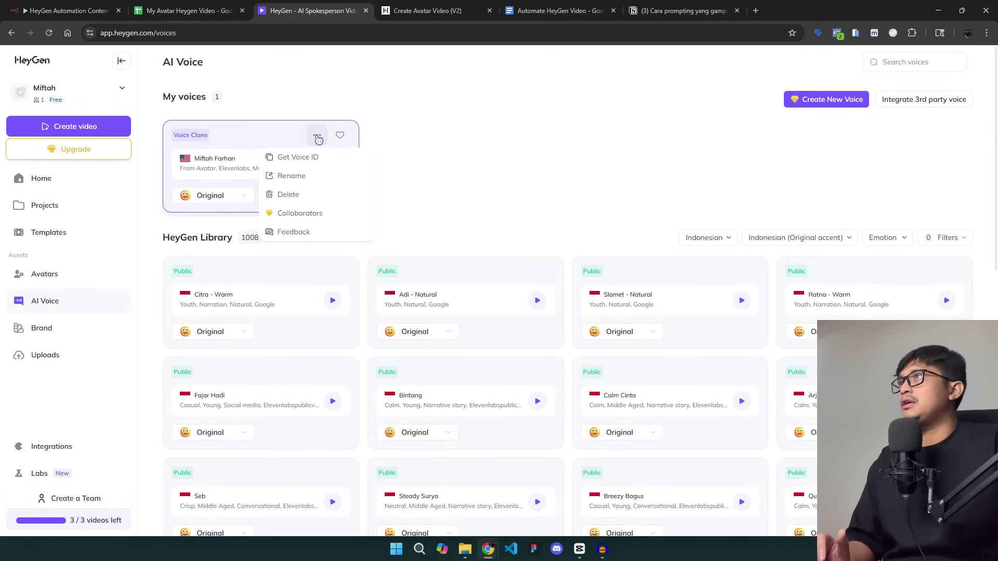
left_click(315, 159)
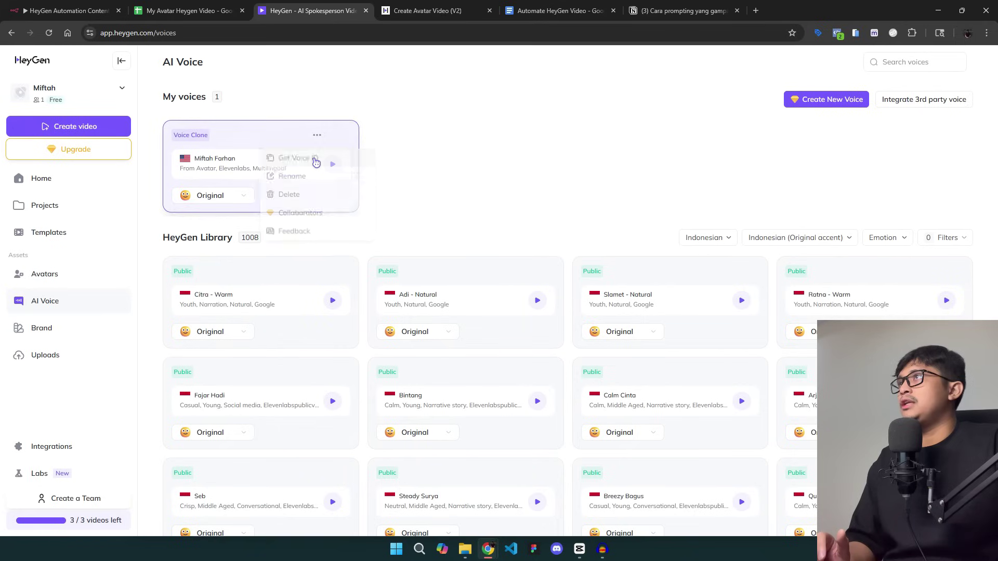
left_click(74, 6)
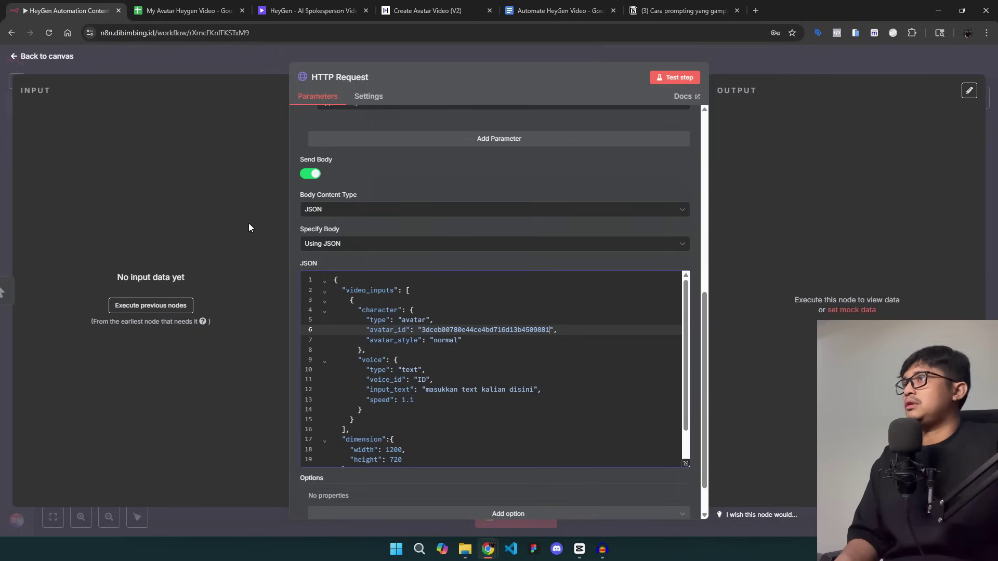
double_click(422, 379)
key("ctrl+v")
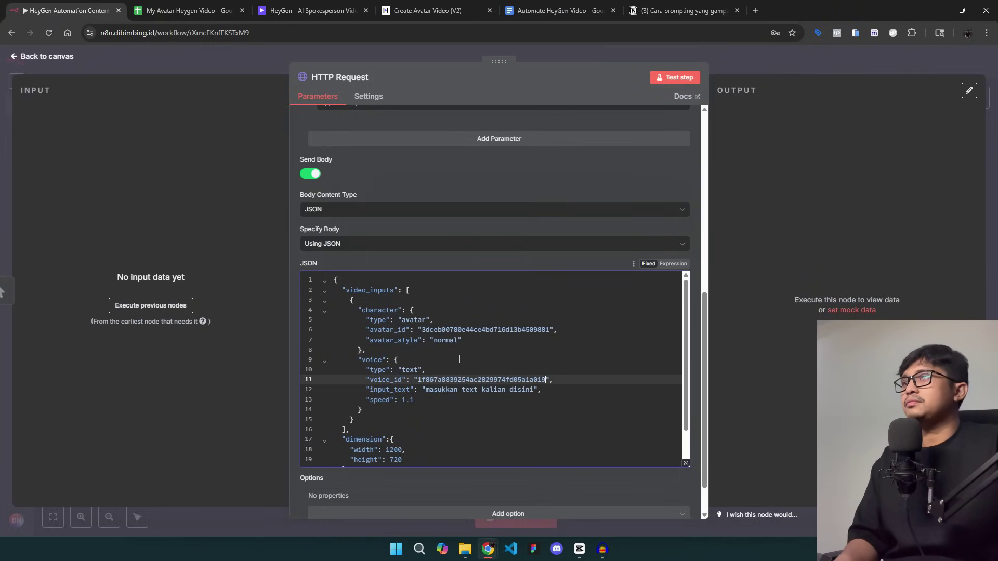
Replace the input_text placeholder with the script from the Notion page "Cara prompting yang gampang" and close the HTTP Request node
key("ctrl+shift+Tab")
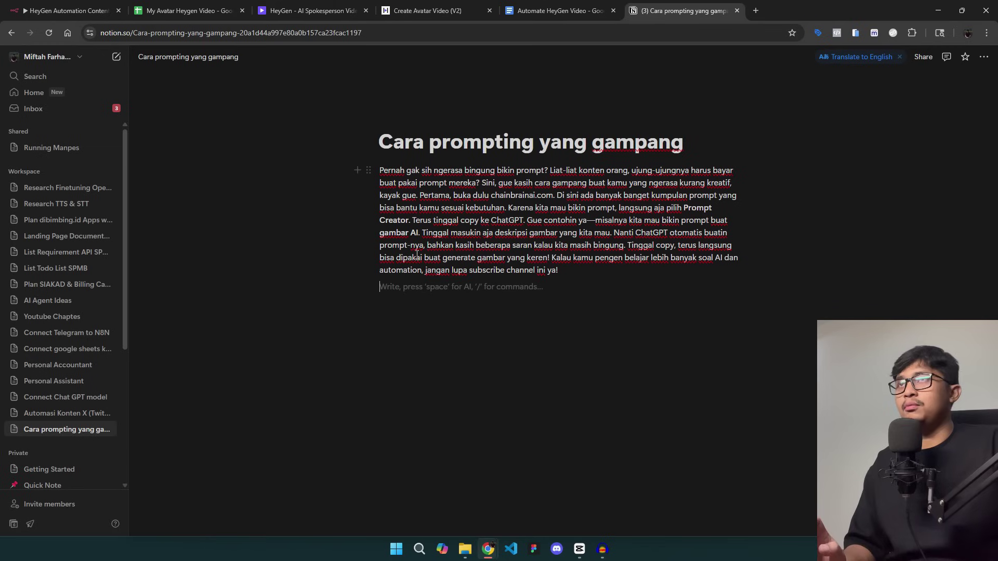
left_click_drag(563, 272, 380, 170)
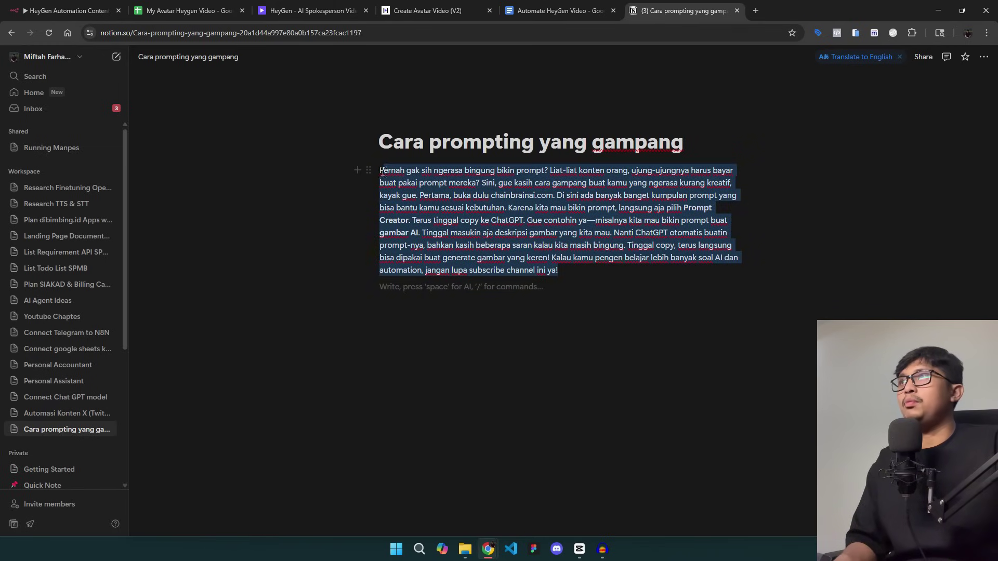
left_click(59, 7)
double_click(434, 365)
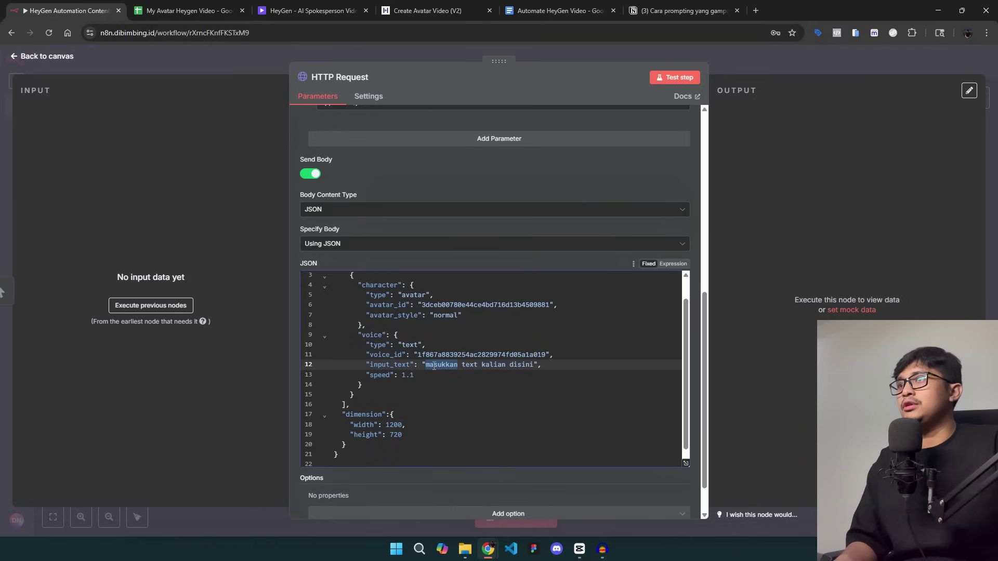
left_click(534, 365, "shift")
key("ctrl+v")
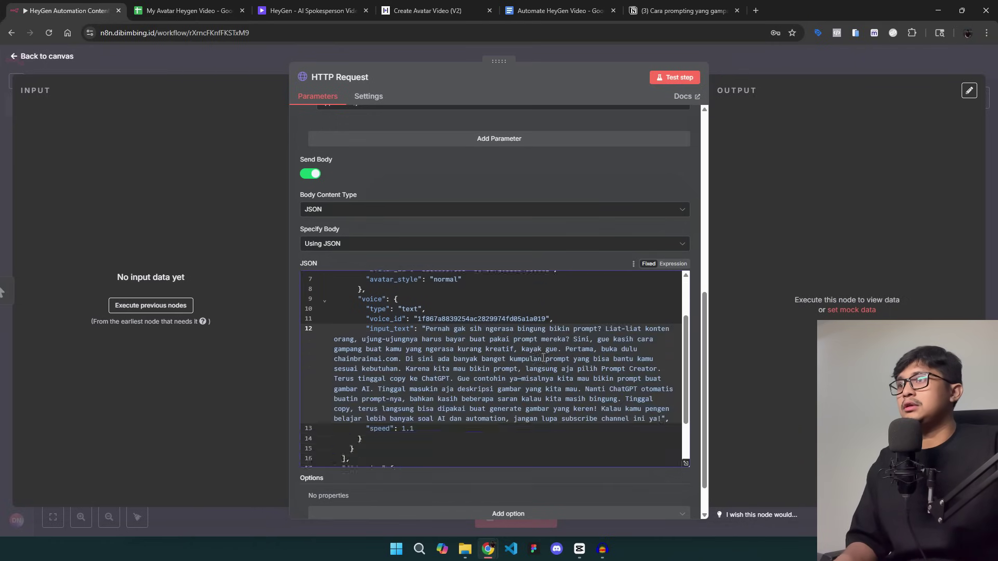
left_click(783, 62)
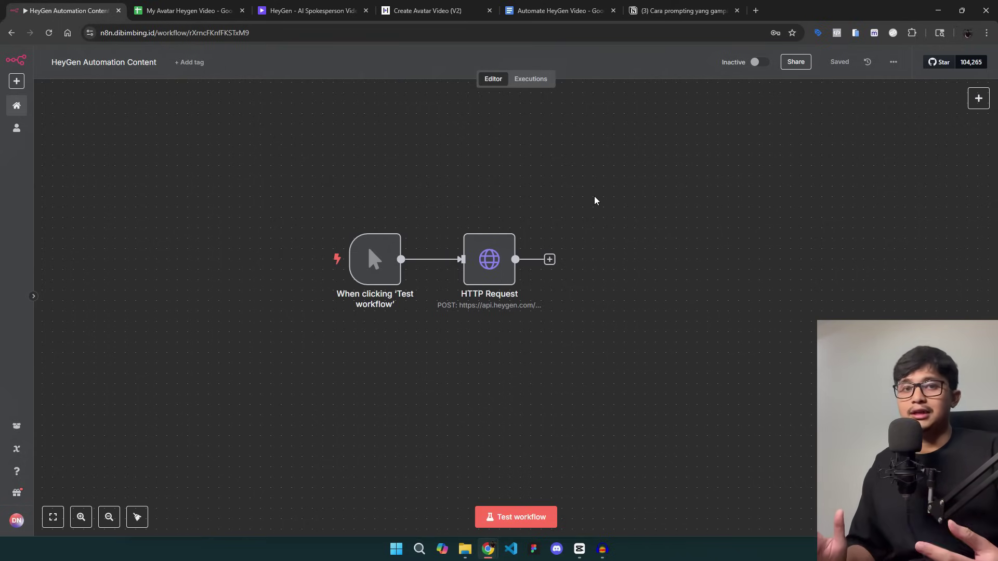
Add a Wait node after the HTTP Request node with a time interval of 10 seconds, and return to the canvas
left_click(550, 259)
type("w")
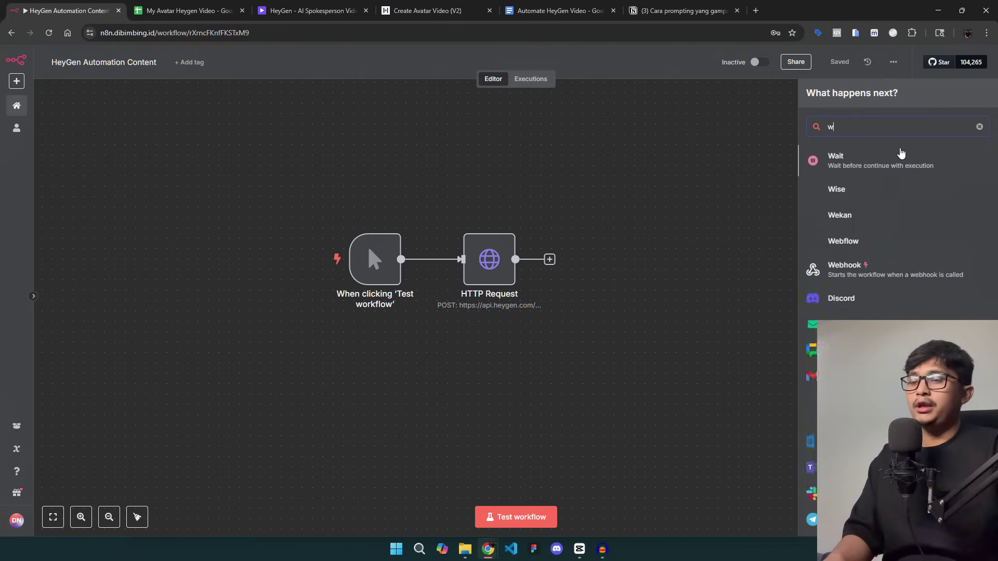
type("ait")
left_click(892, 162)
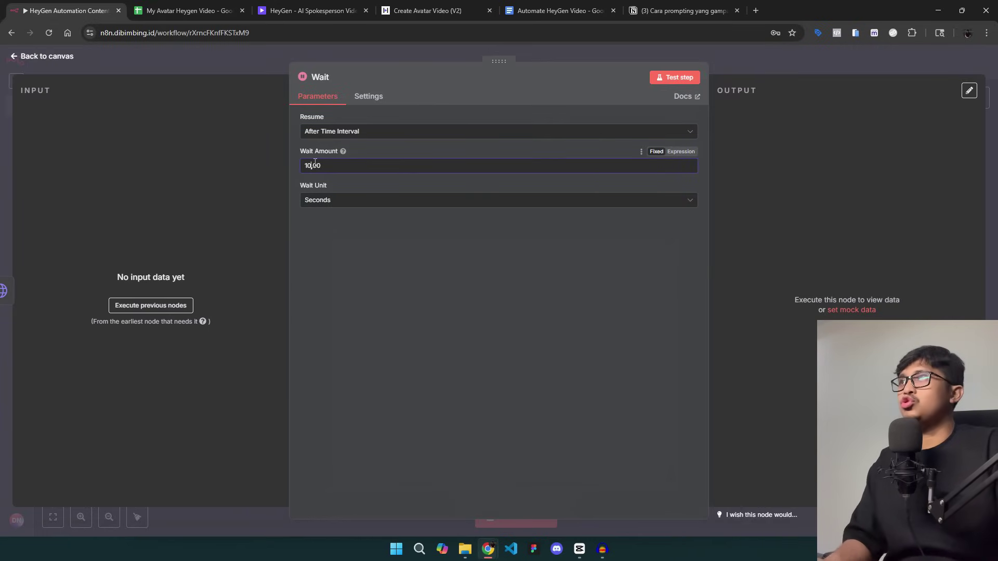
key("Escape")
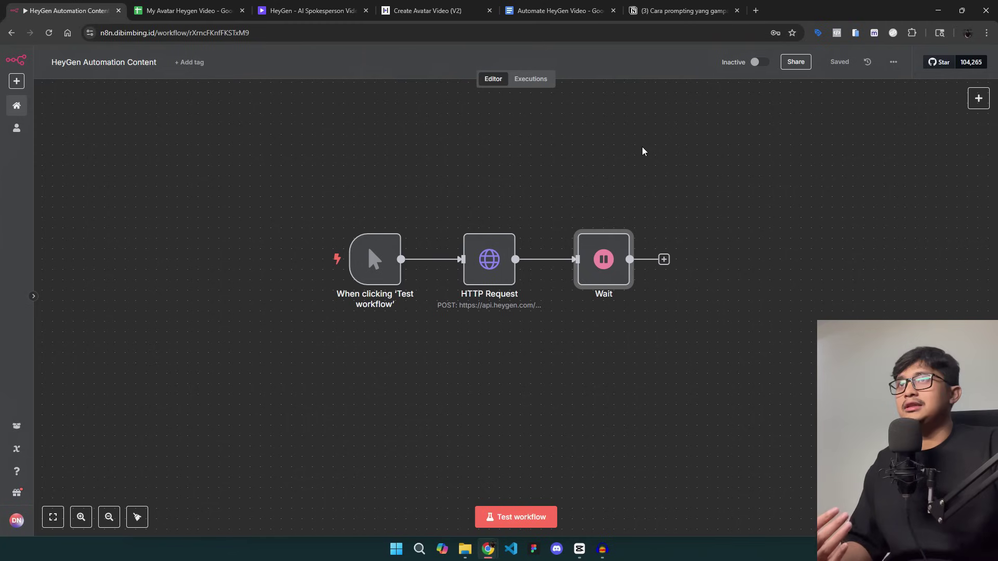
Add a second HTTP Request node after the Wait node
left_click(664, 260)
type("h")
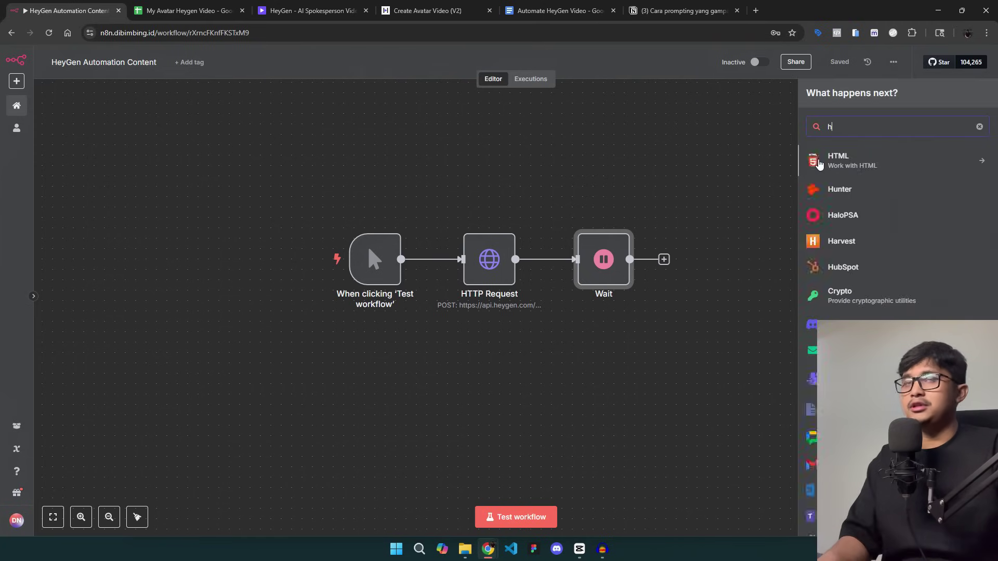
type("tpp")
key("BackSpace")
key("BackSpace")
type("t")
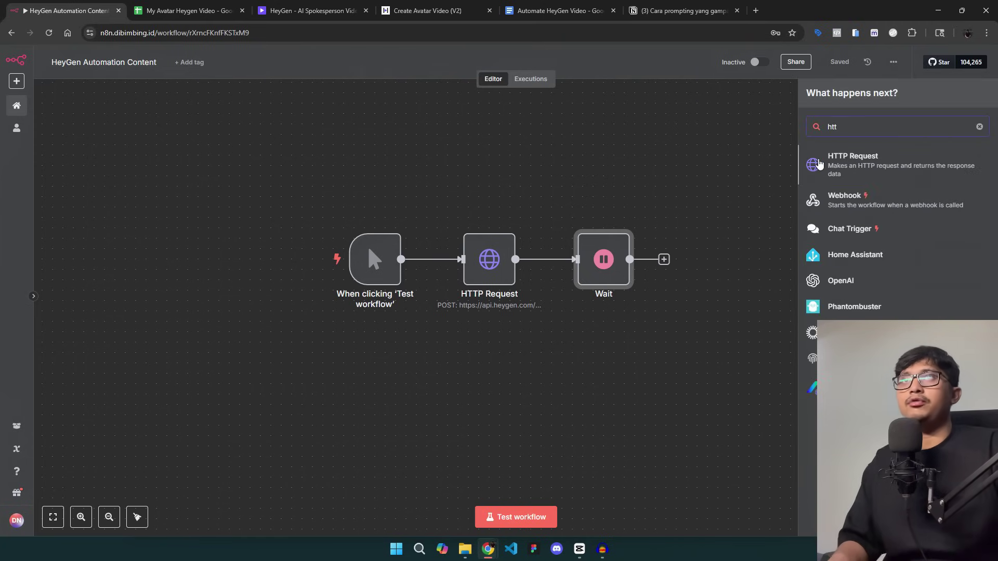
left_click(820, 164)
Import the Retrieve Video Status/Details cURL command from the HeyGen API reference into the new HTTP Request node
left_click(417, 6)
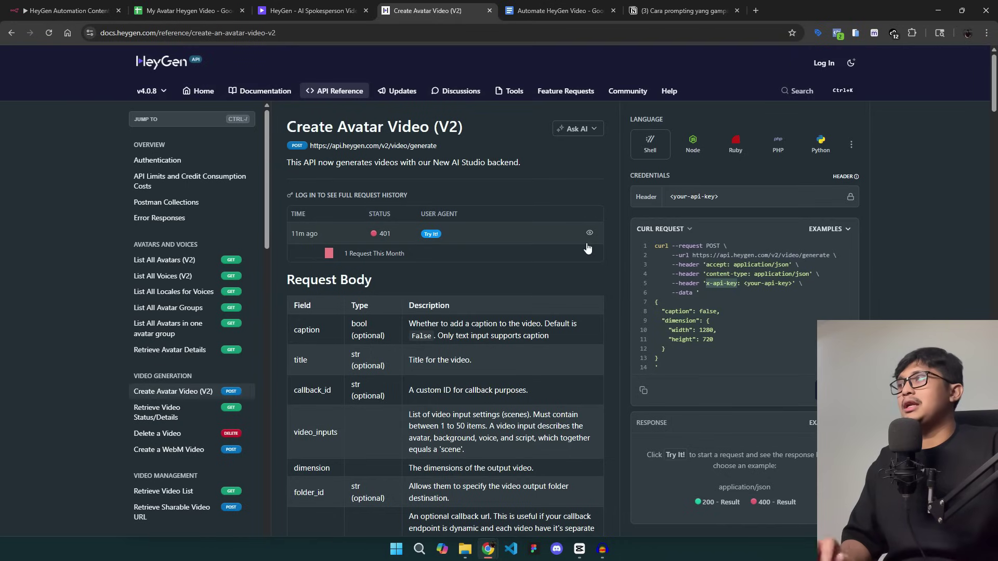
left_click(188, 418)
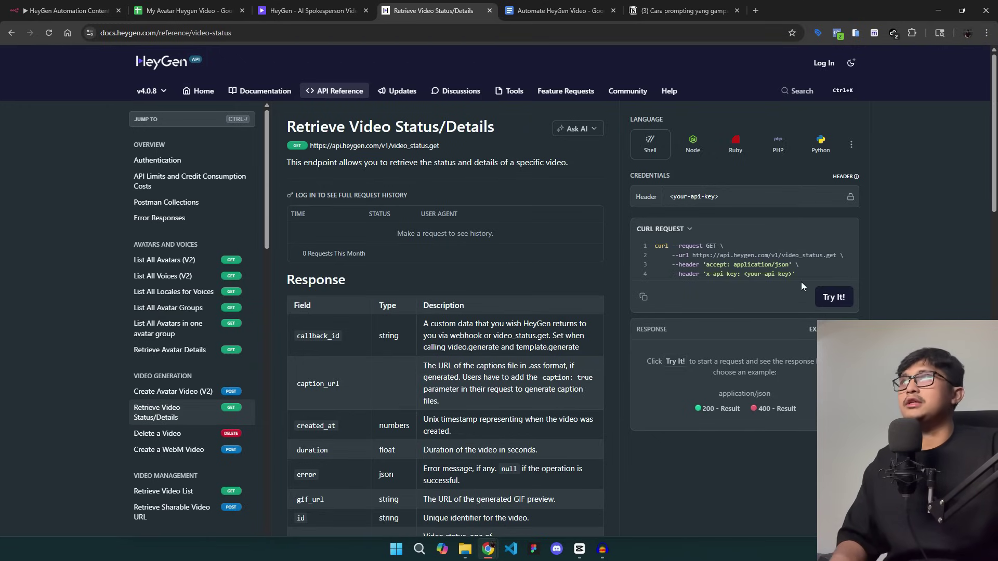
left_click(68, 10)
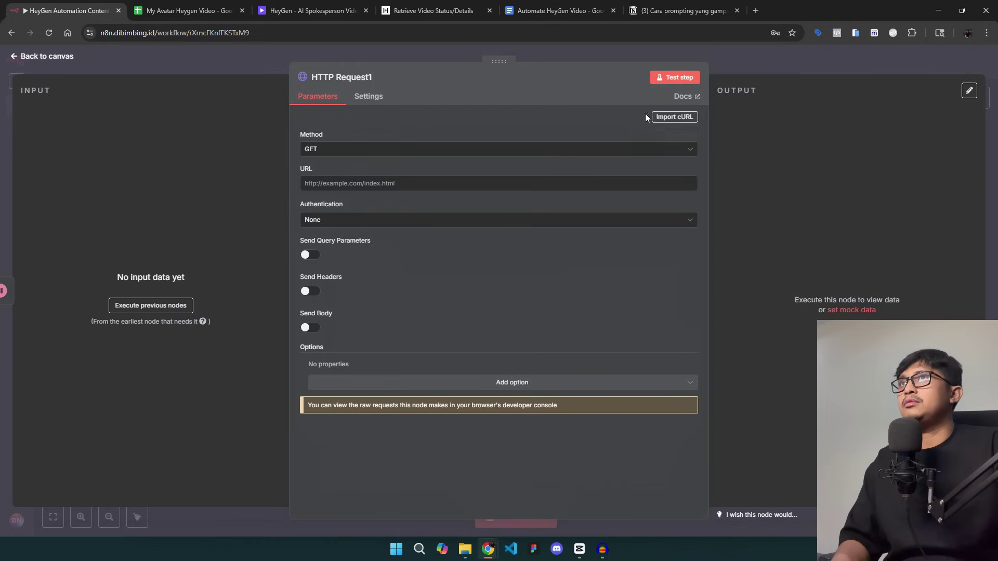
left_click(663, 118)
left_click(411, 292)
scroll(416, 296, "up", 3)
key("ctrl+a")
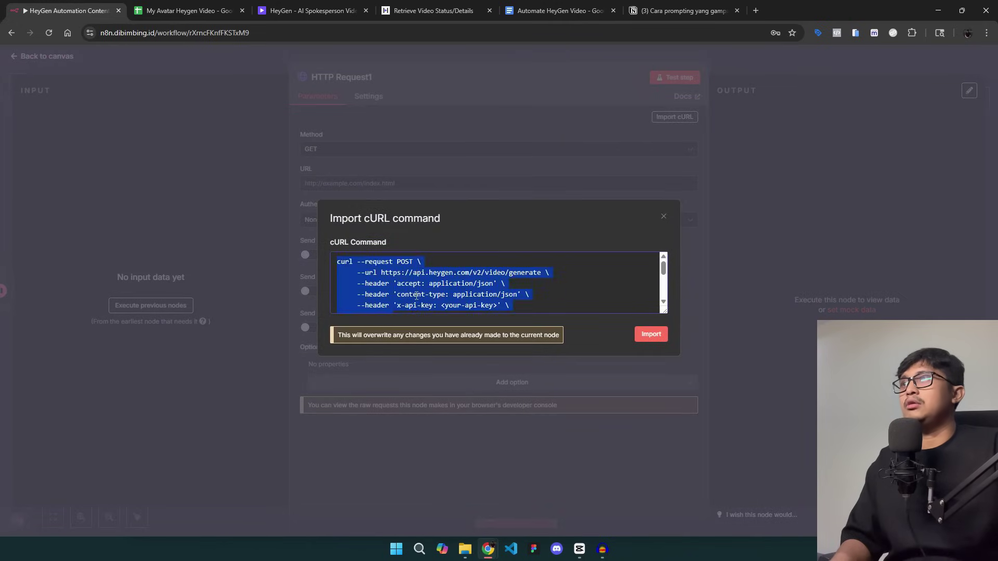
key("ctrl+v")
left_click(651, 334)
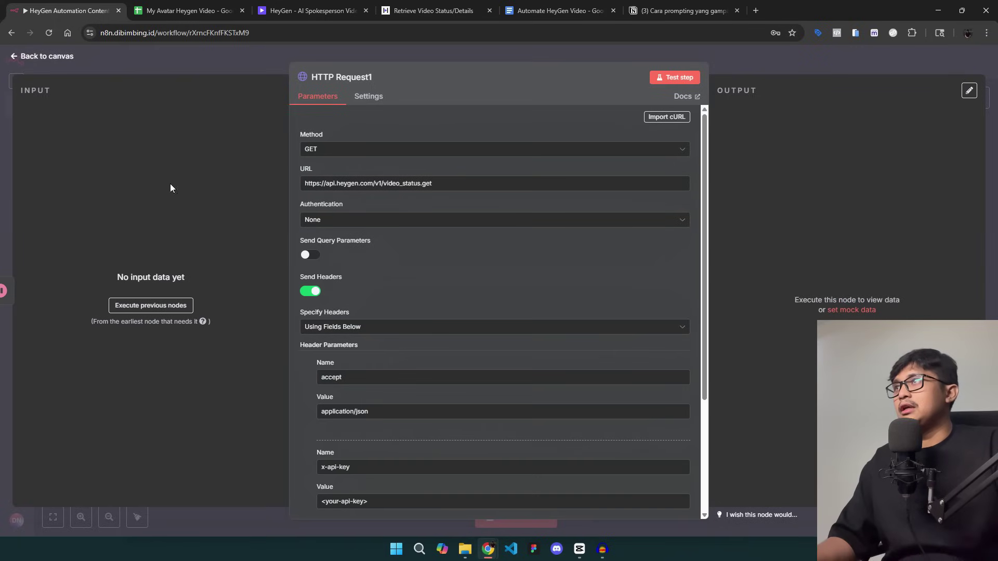
Authenticate the new HTTP Request node with Generic Credential Type, Header Auth and the Header Heygen credential
left_click(335, 220)
left_click(345, 290)
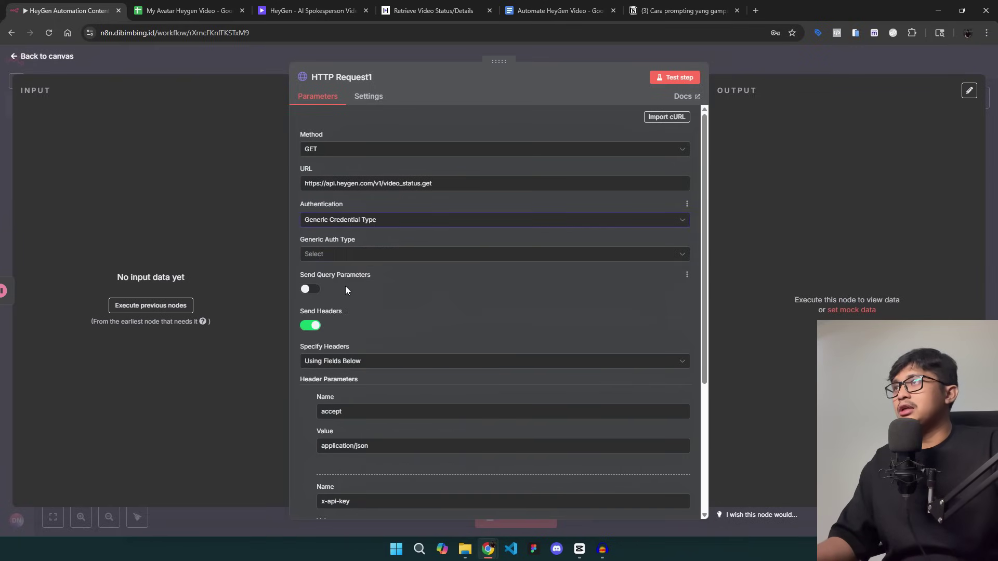
left_click(345, 255)
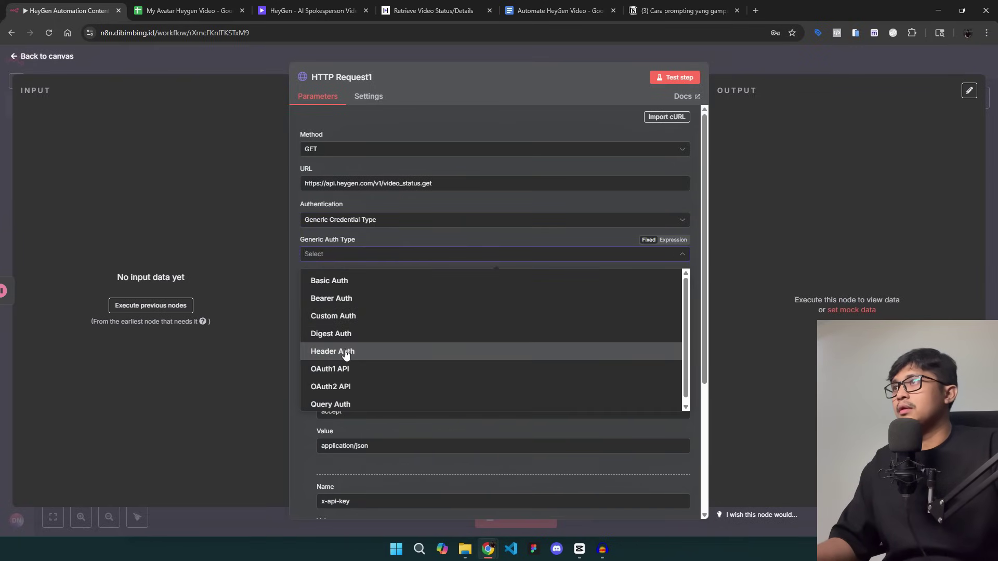
left_click(347, 351)
left_click(331, 289)
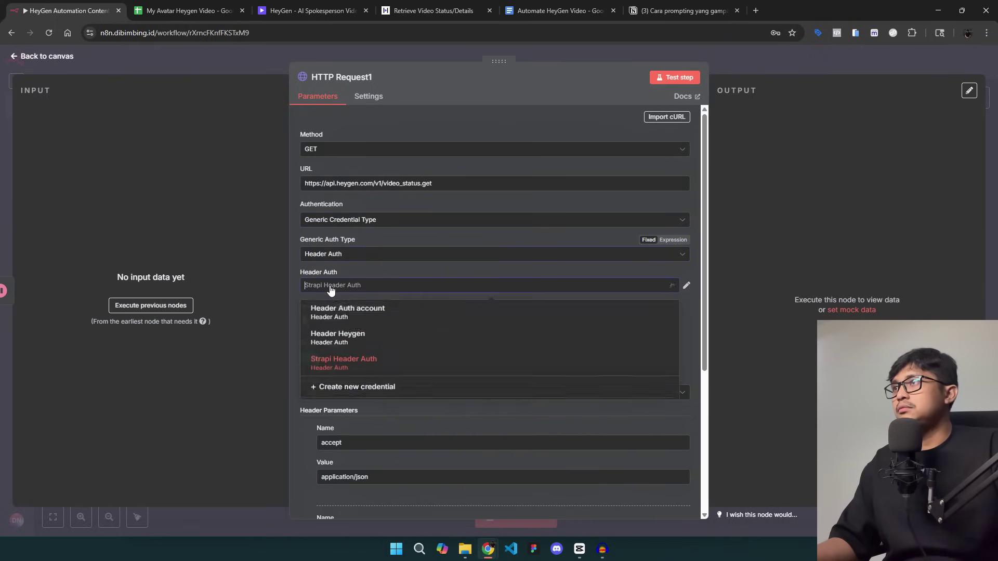
left_click(336, 338)
Remove the x-api-key header parameter from the HTTP Request node and return to the canvas
scroll(454, 348, "down", 1)
scroll(453, 354, "down", 3)
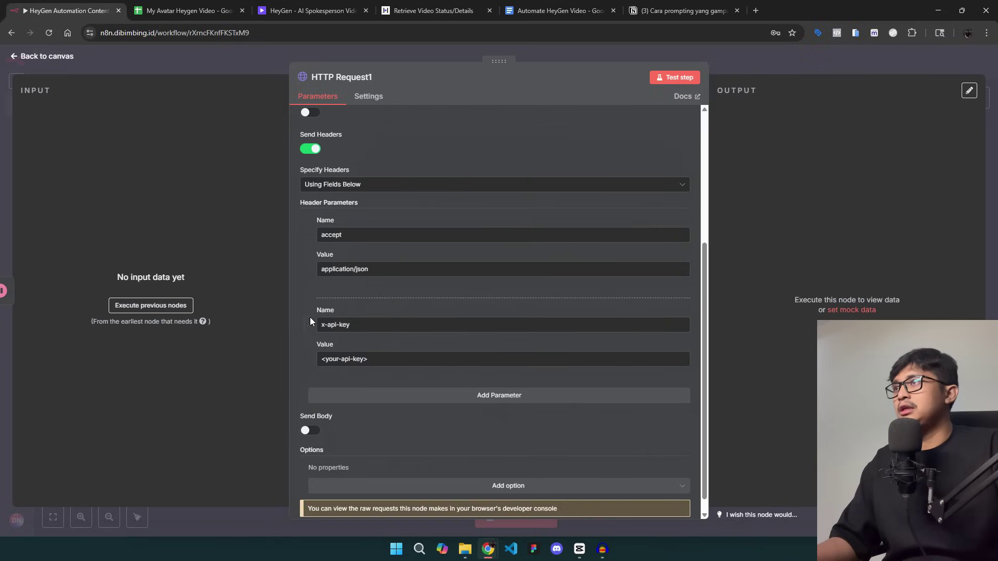
left_click(312, 324)
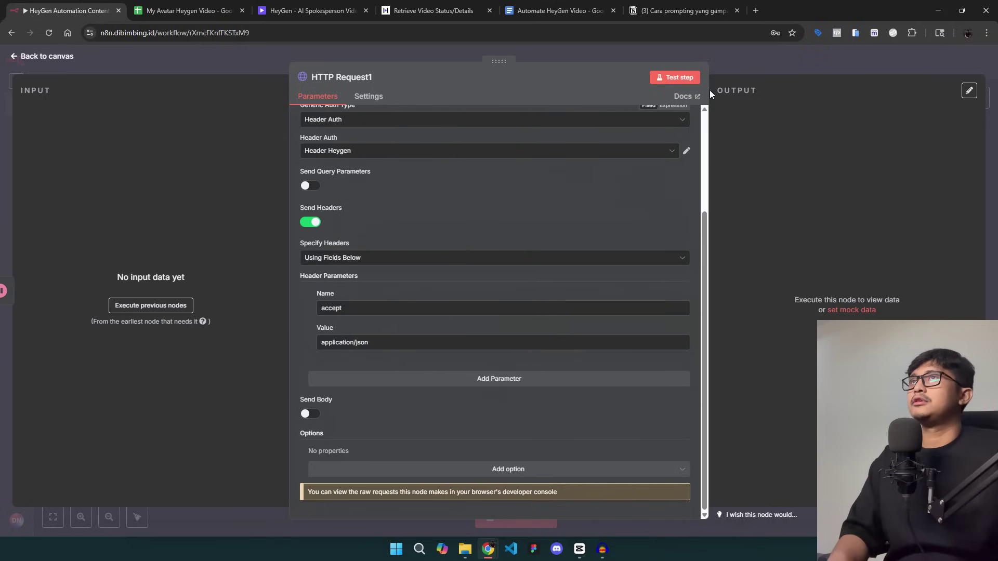
left_click(746, 65)
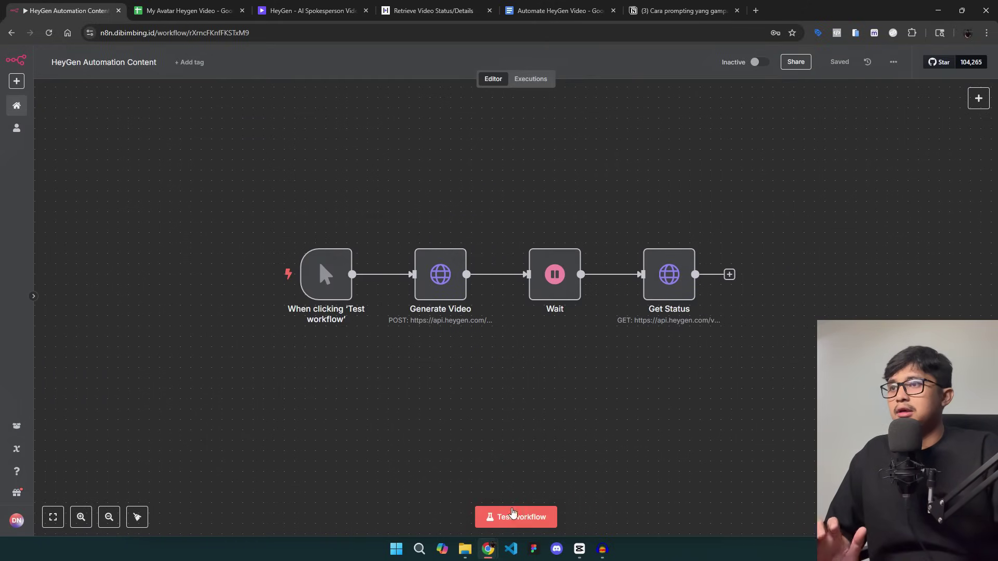
Test the whole workflow and open the Get Status node to inspect its output
left_click(514, 514)
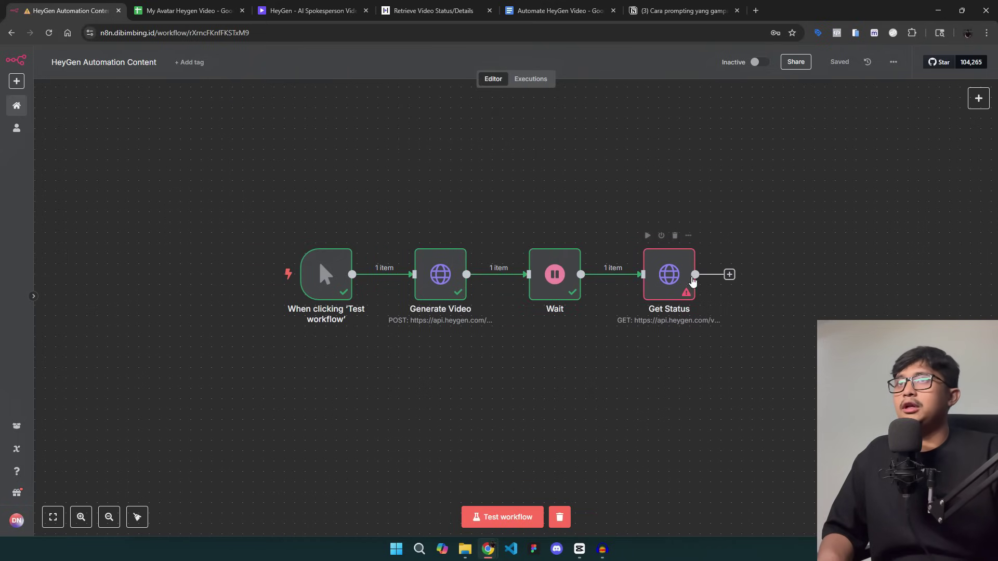
double_click(671, 279)
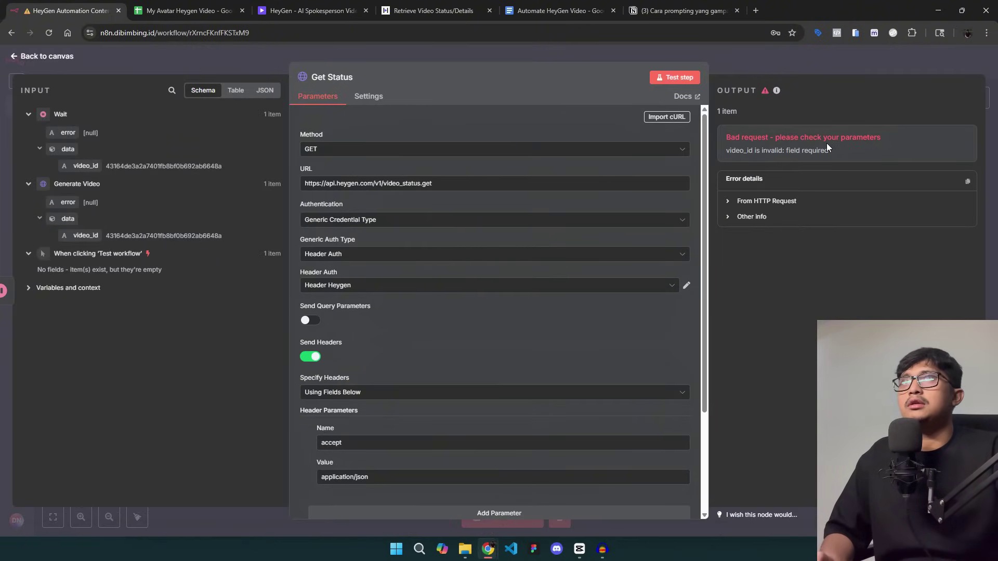
Look up the query parameters of the Retrieve Video Status/Details endpoint in the HeyGen API reference
left_click(433, 10)
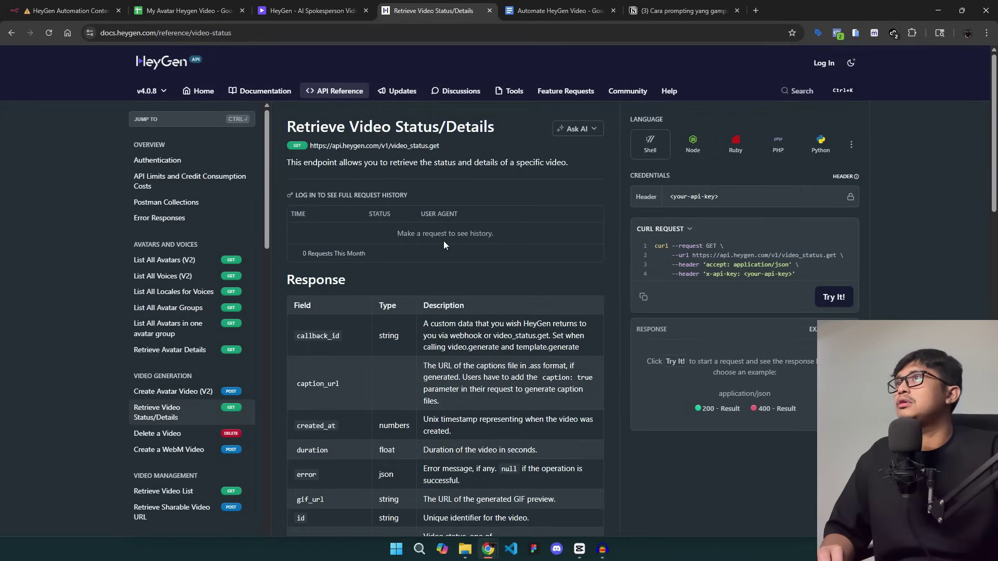
scroll(444, 245, "down", 8)
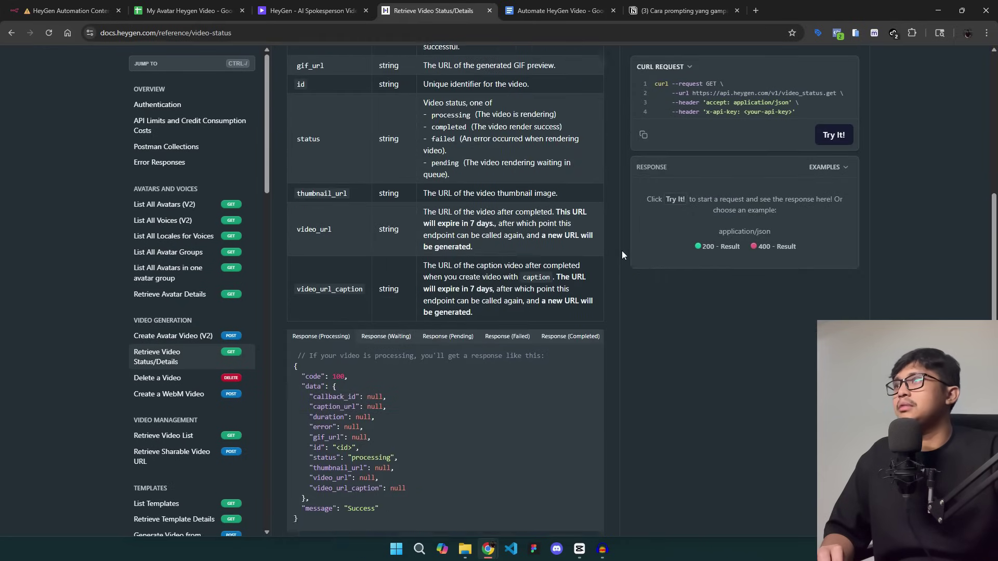
scroll(369, 182, "down", 8)
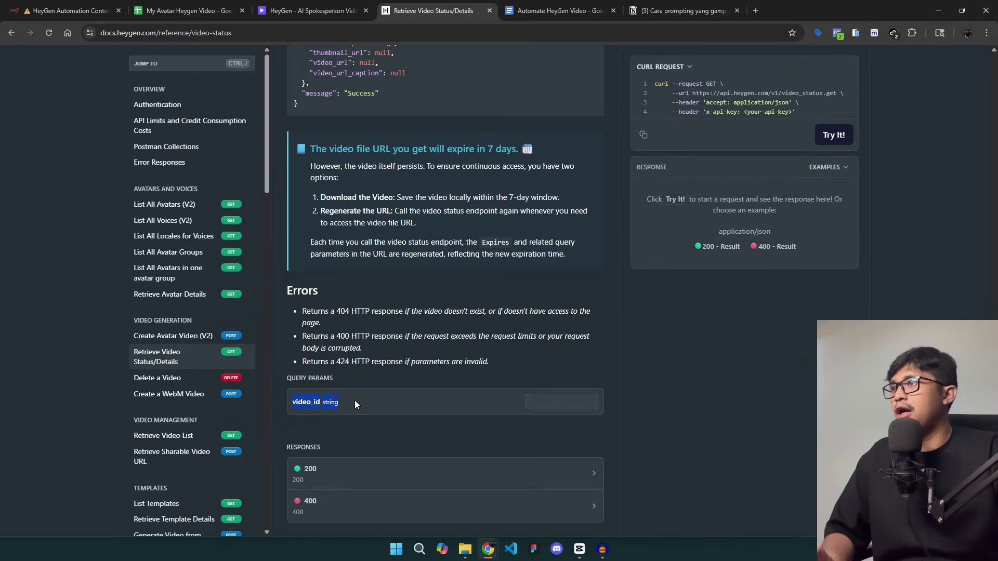
In n8n, enable query parameters on Get Status with video_id set to {{ $json.data.video_id }}, test the node and return to the canvas
left_click(70, 11)
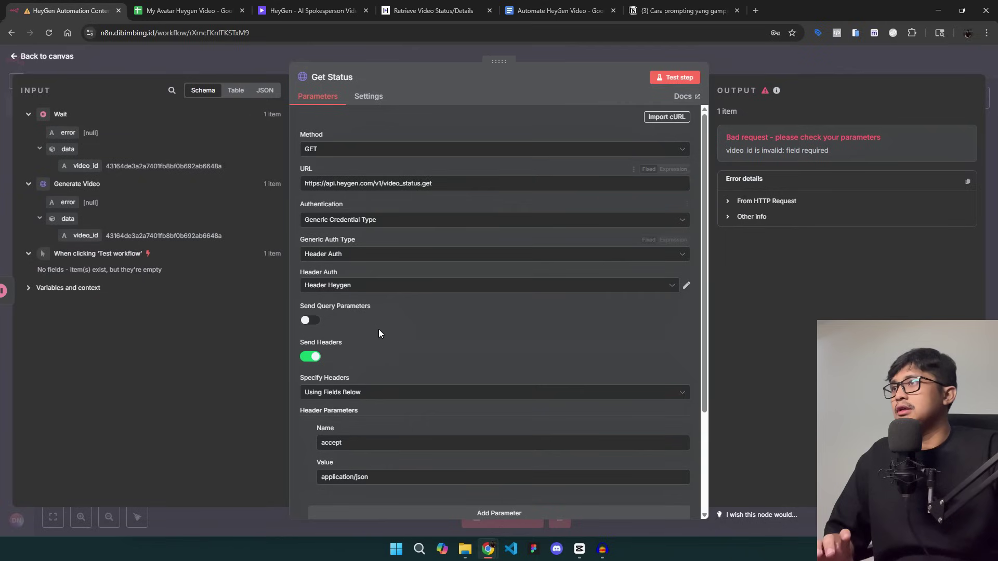
scroll(385, 332, "down", 3)
scroll(393, 335, "down", 1)
scroll(393, 335, "up", 3)
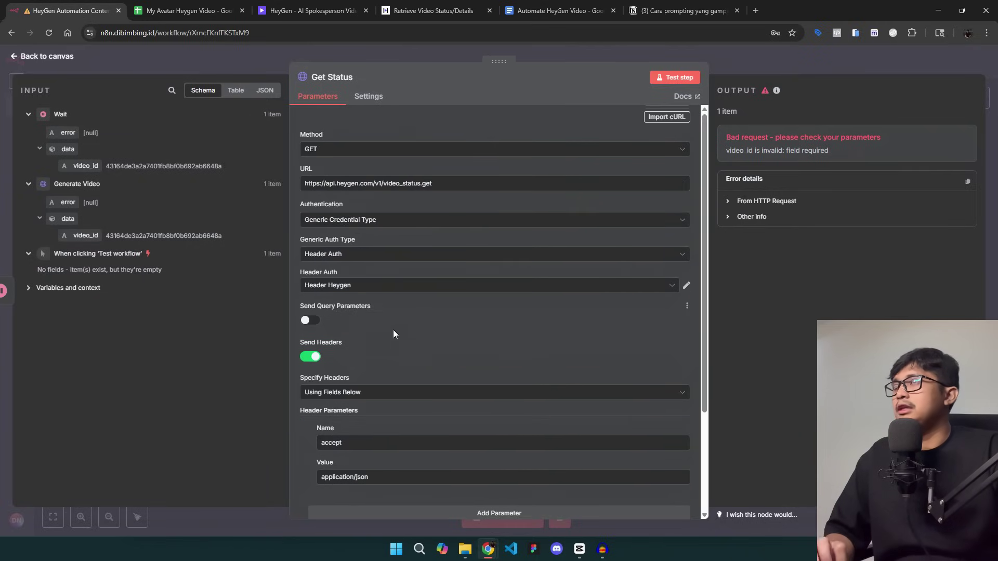
left_click(311, 321)
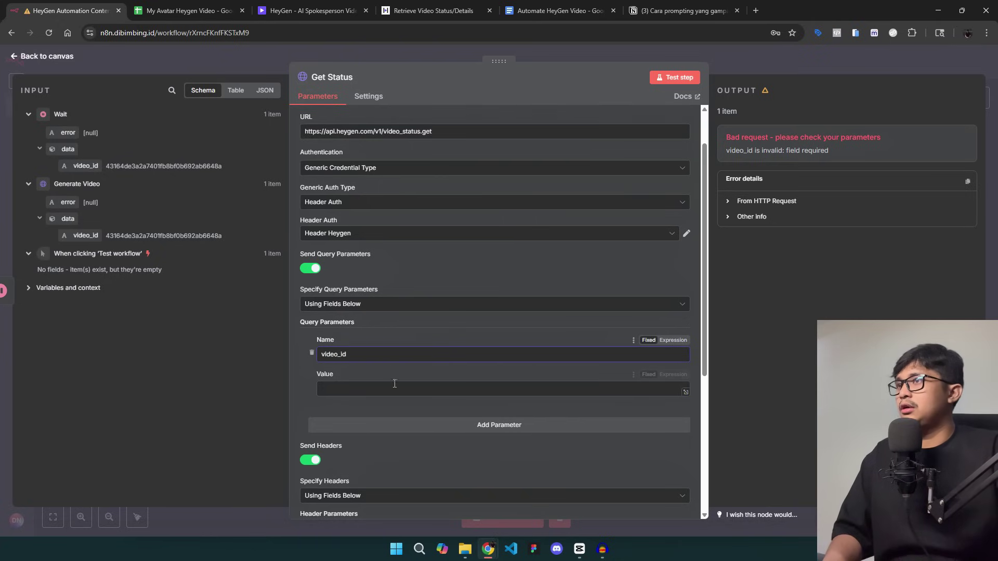
left_click(673, 375)
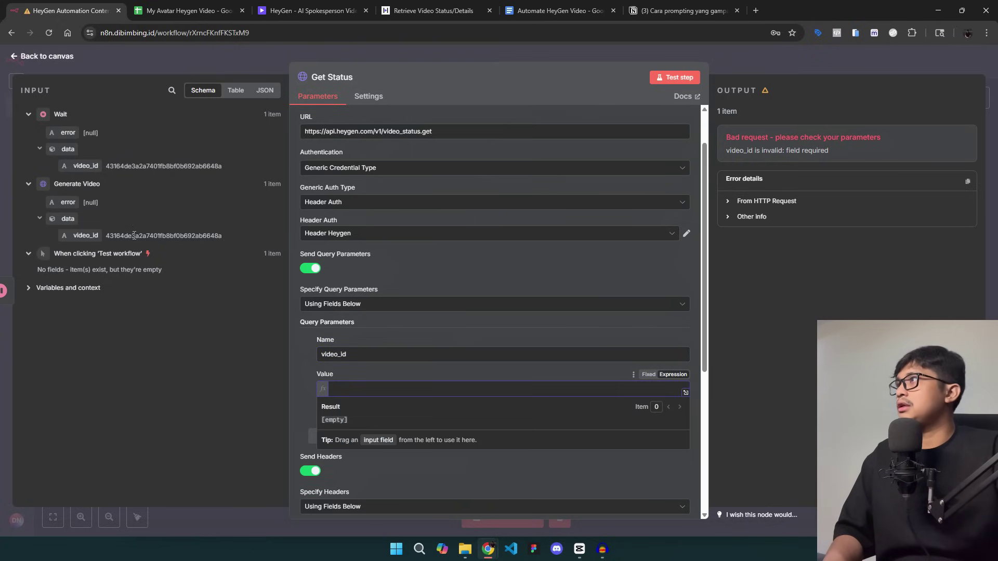
left_click_drag(86, 166, 364, 390)
left_click(423, 367)
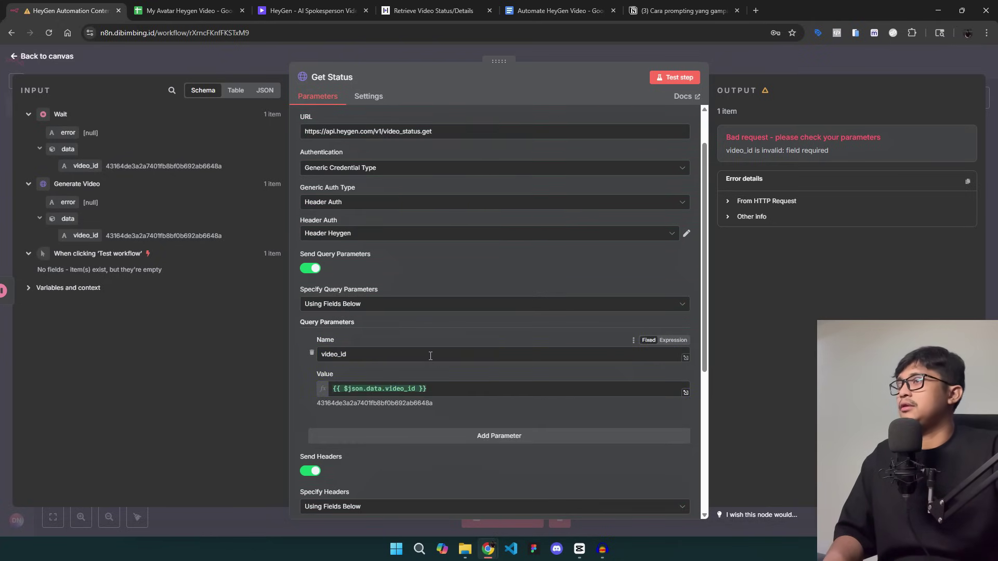
left_click(695, 78)
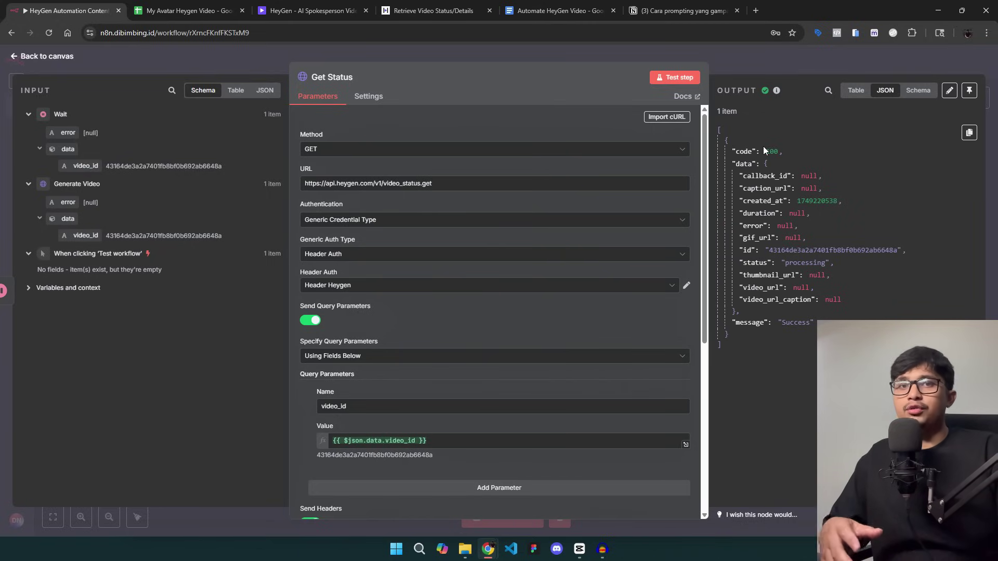
left_click(801, 63)
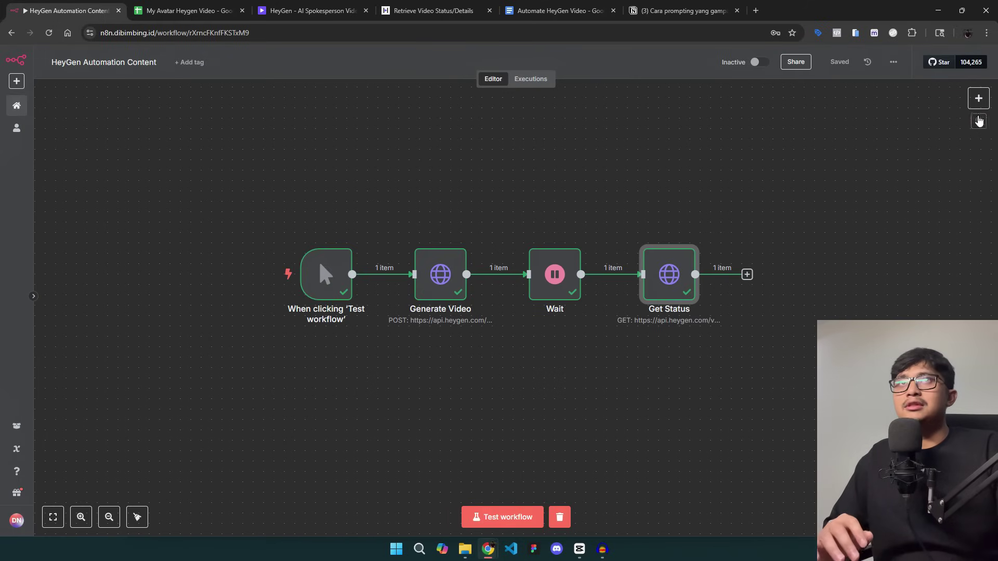
Add an If node after the Get Status node
left_click(748, 276)
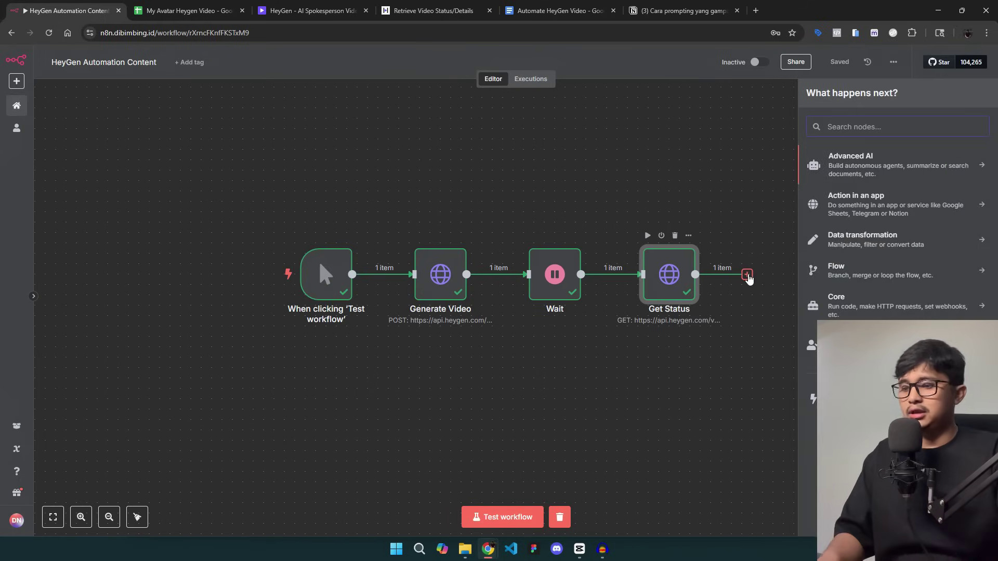
type("if")
left_click(875, 167)
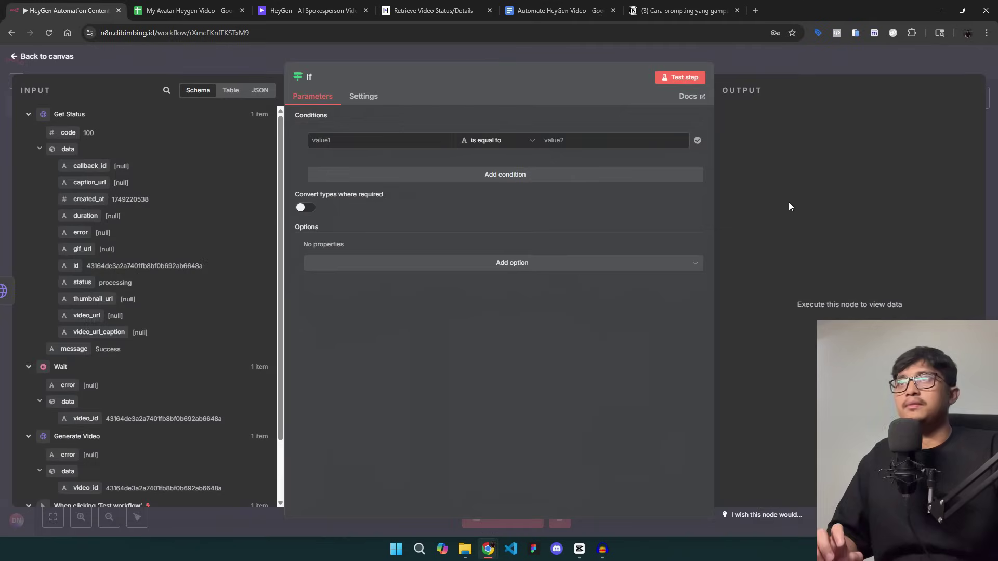
Set the If condition to {{ $json.data.status }} is equal to completed, test the node and return to the canvas
left_click(341, 141)
left_click_drag(80, 283, 333, 140)
left_click(565, 139)
type("com")
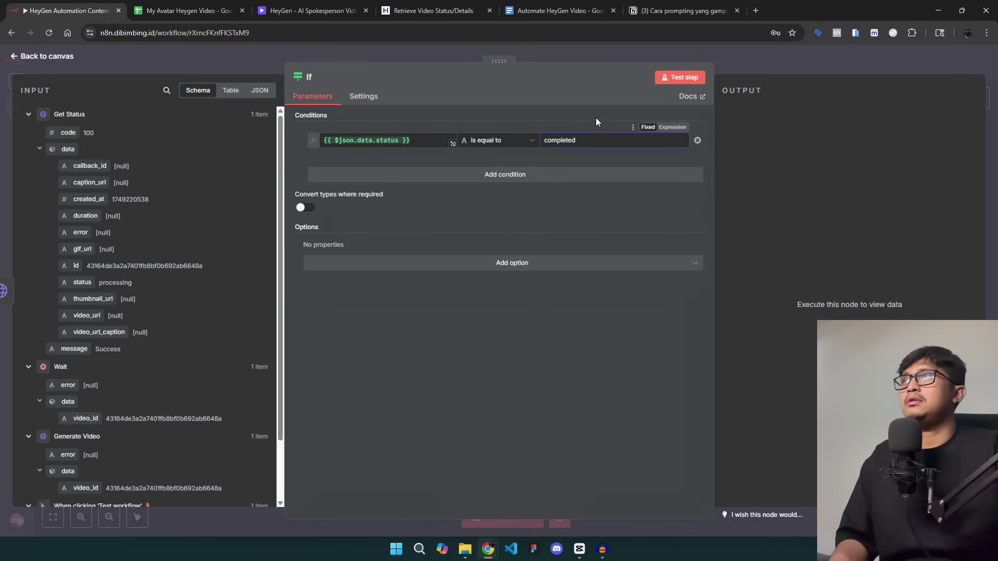
type("pleted")
left_click(657, 80)
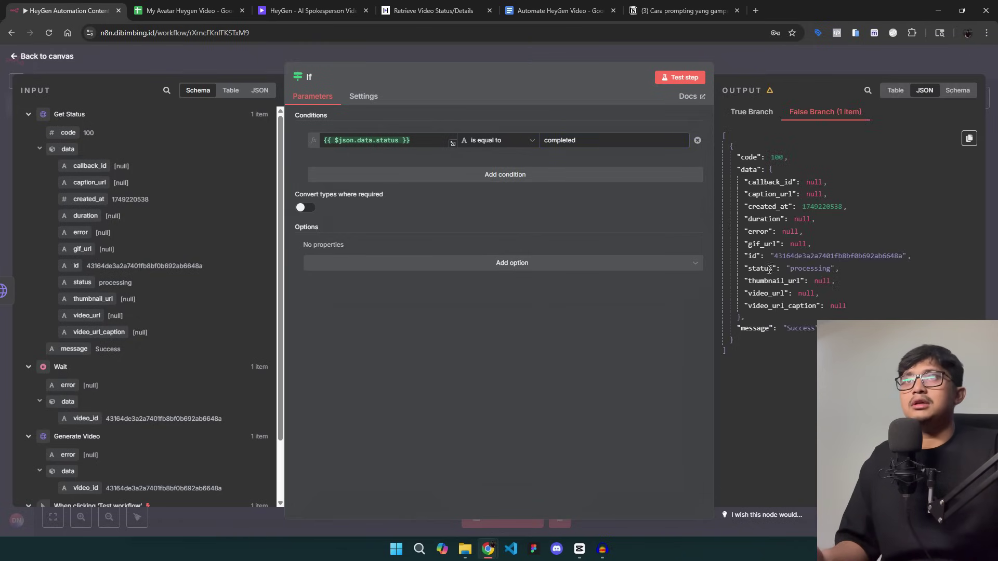
key("Escape")
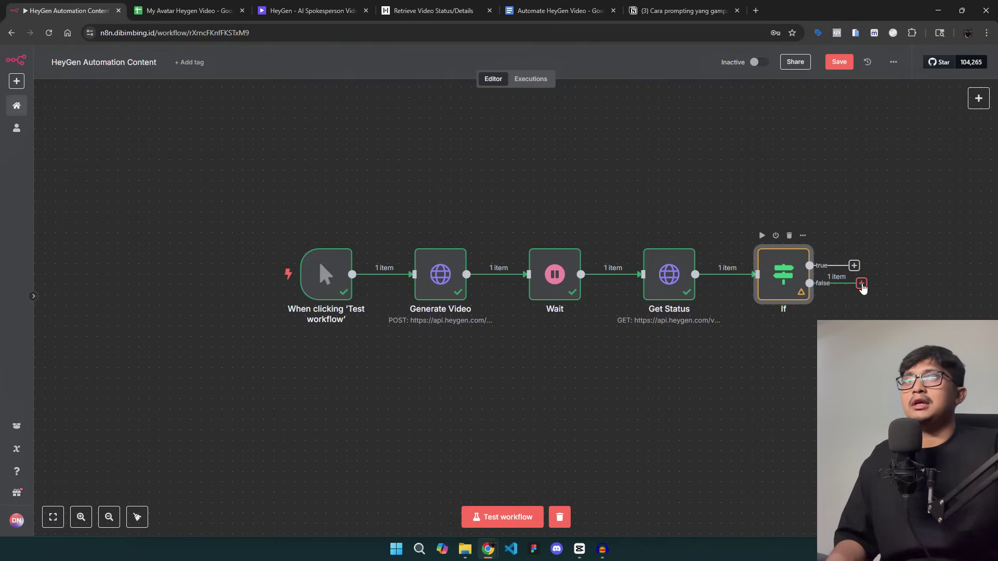
Add a Wait node with the default interval on the If node's false branch and connect its output back to Get Status
left_click(861, 284)
type("wait")
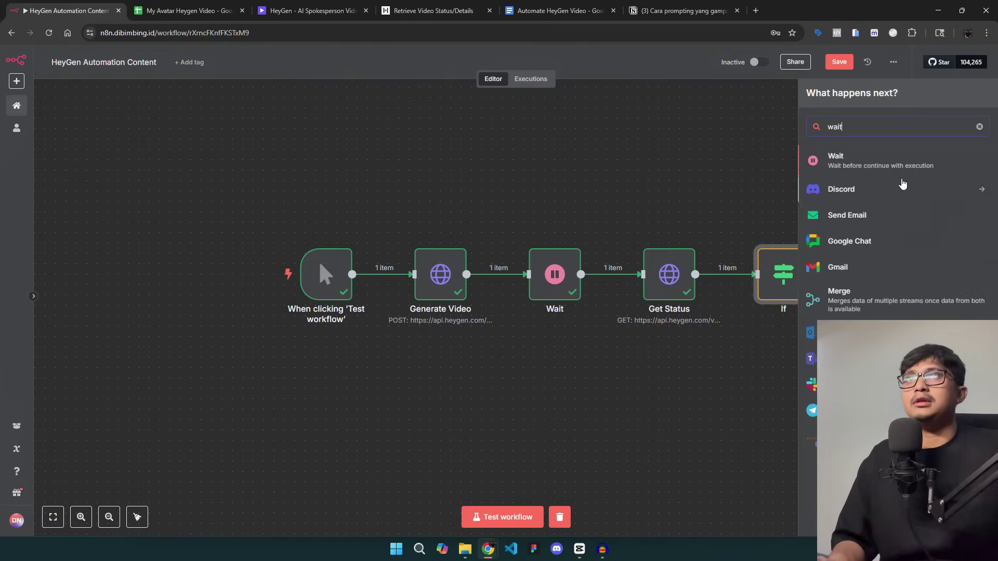
left_click(898, 163)
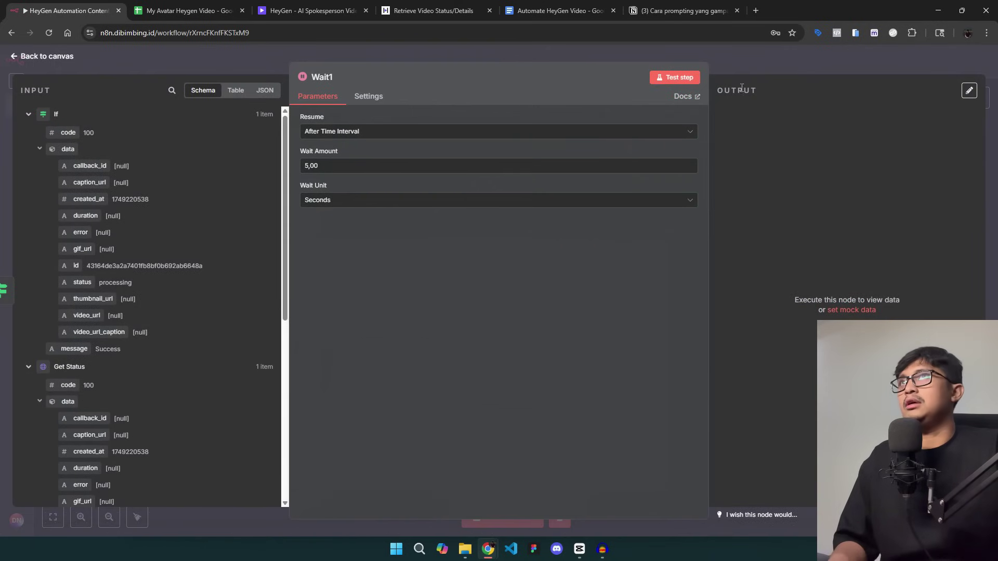
key("Escape")
left_click_drag(804, 378, 641, 283)
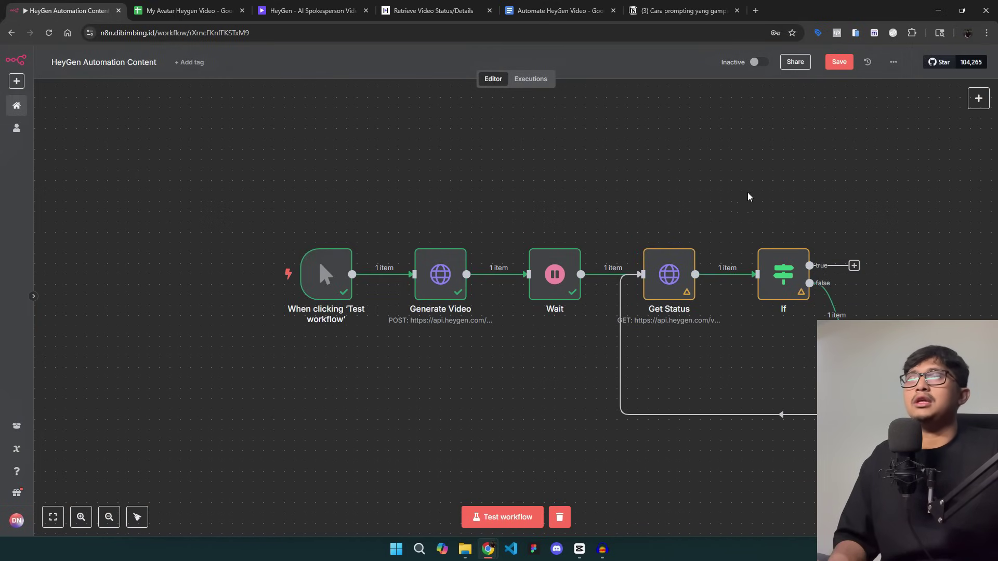
Add a Google Sheets node with the Append row in sheet action on the If node's true branch
left_click_drag(758, 194, 597, 171)
key("Tab")
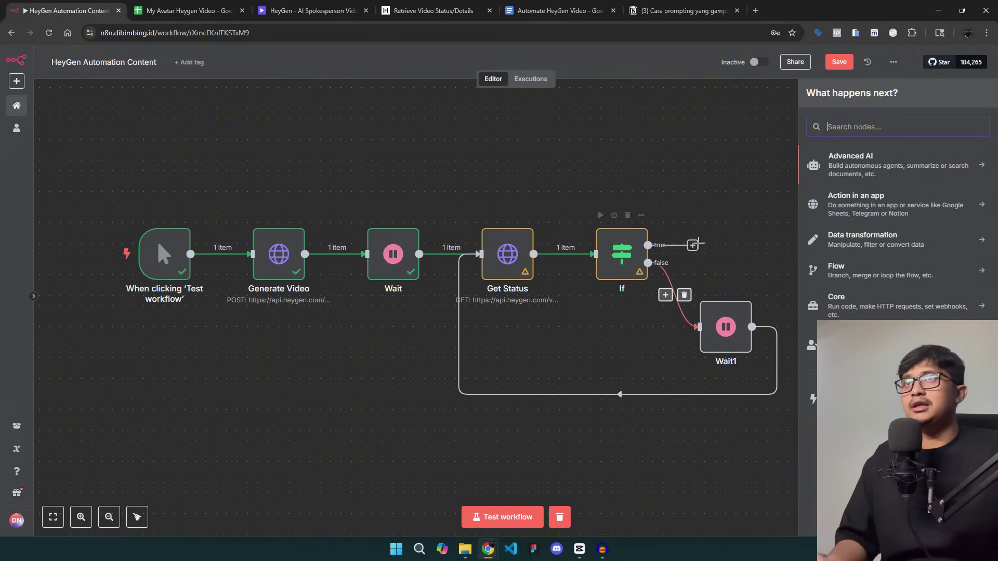
left_click(692, 245)
left_click(693, 244)
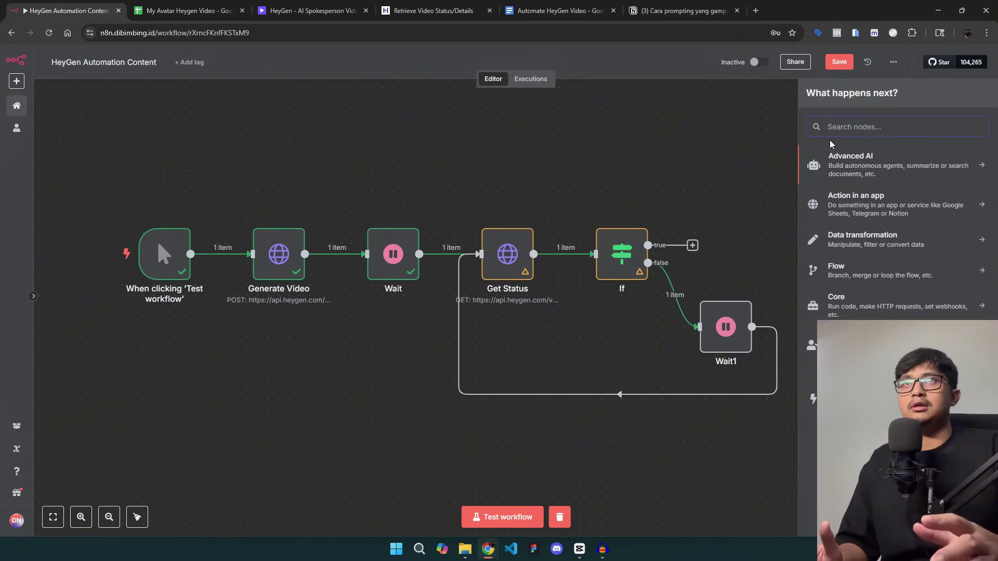
type("google sh")
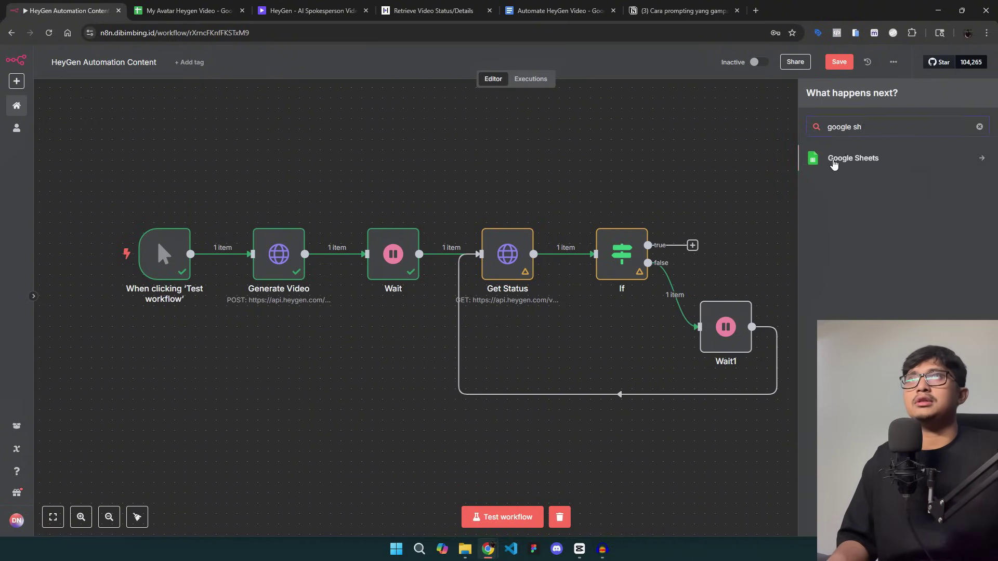
left_click(834, 161)
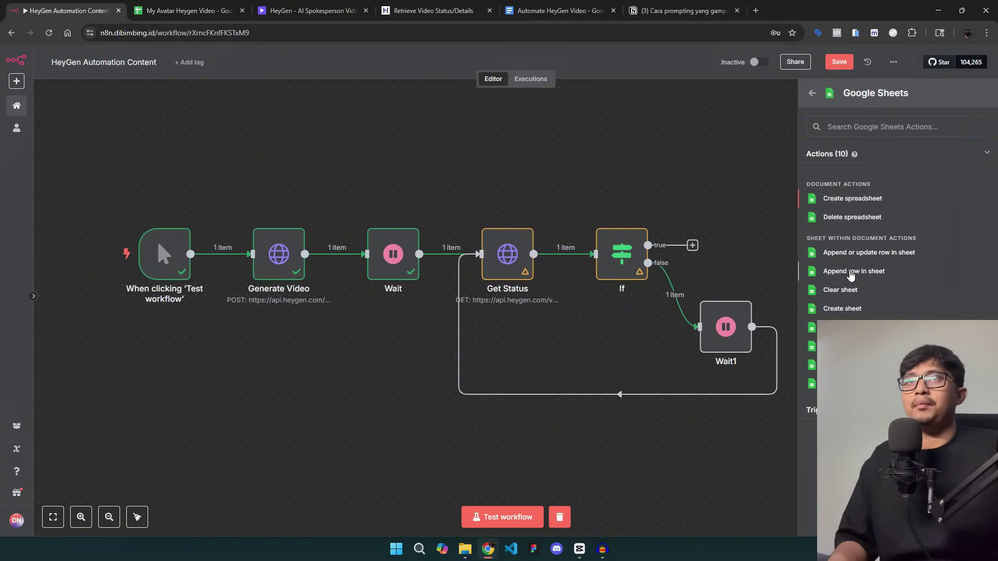
left_click(851, 271)
Keep the Append Row operation and target Sheet1 of the My Avatar Heygen Video document
left_click(385, 200)
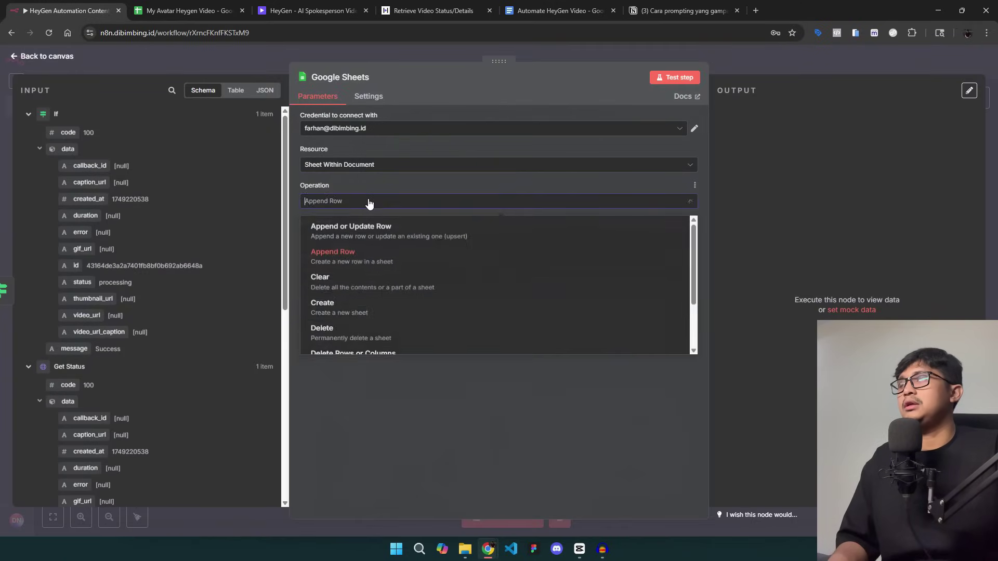
left_click(333, 249)
left_click(364, 235)
left_click(382, 302)
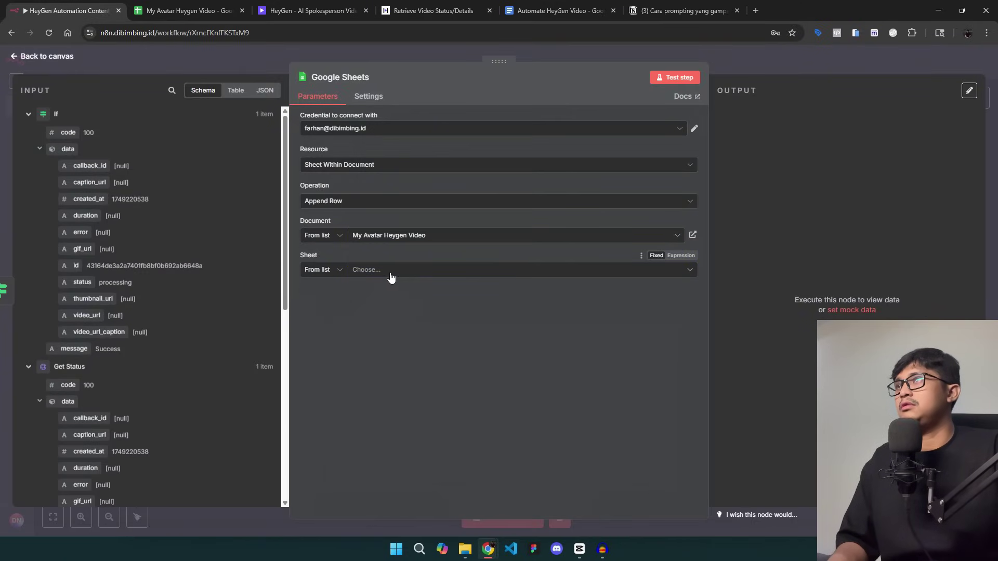
left_click(392, 275)
left_click(319, 292)
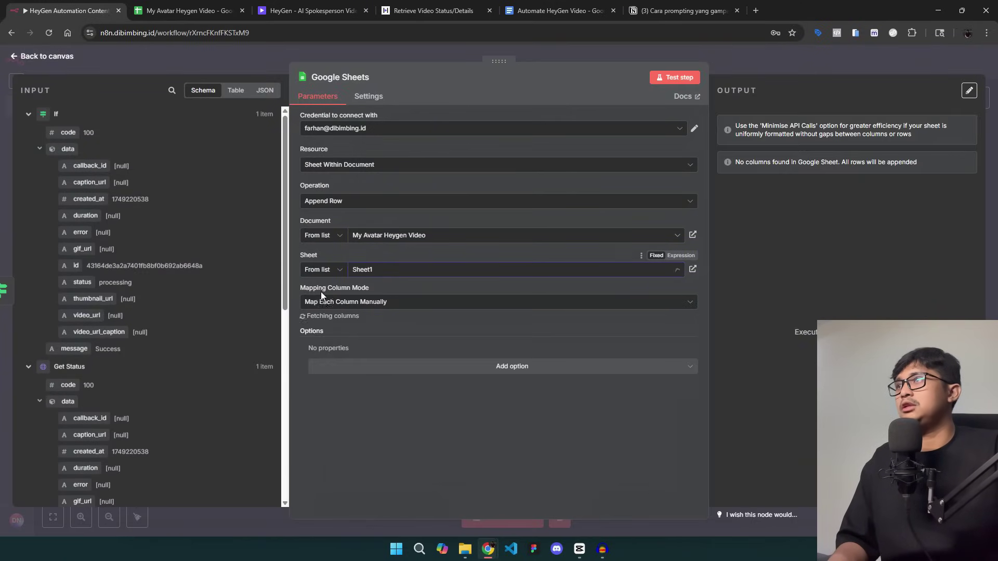
Map the video_id, created_at, duration and video_url columns to the matching If output fields and align the Google Sheets node above Wait1
scroll(523, 329, "down", 2)
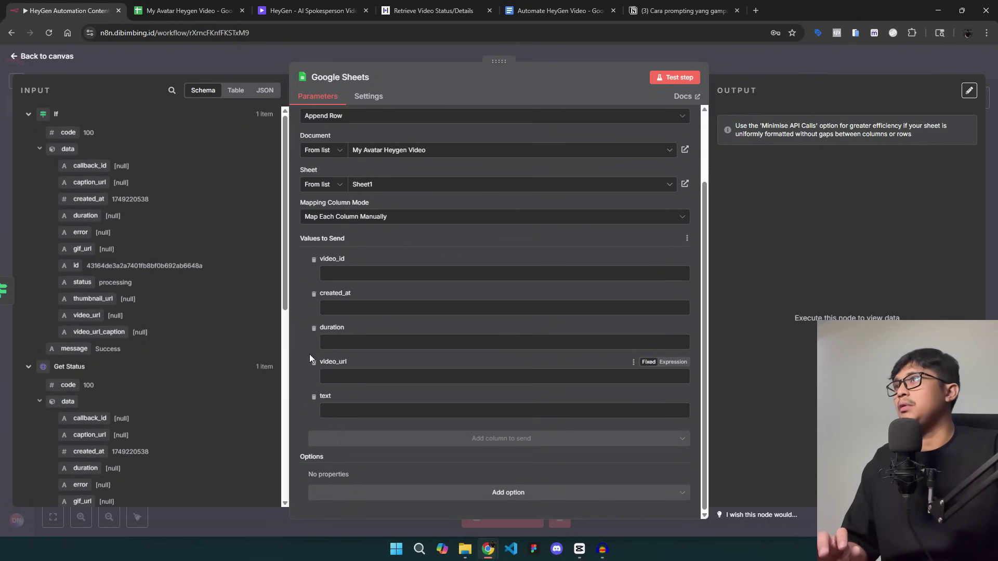
left_click_drag(77, 266, 364, 274)
left_click_drag(84, 201, 372, 319)
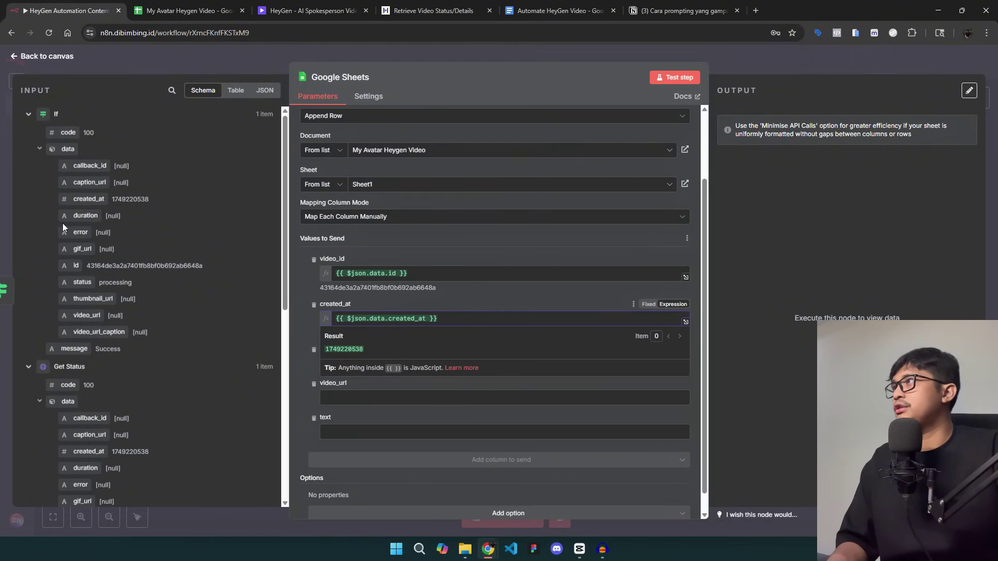
left_click_drag(77, 216, 341, 354)
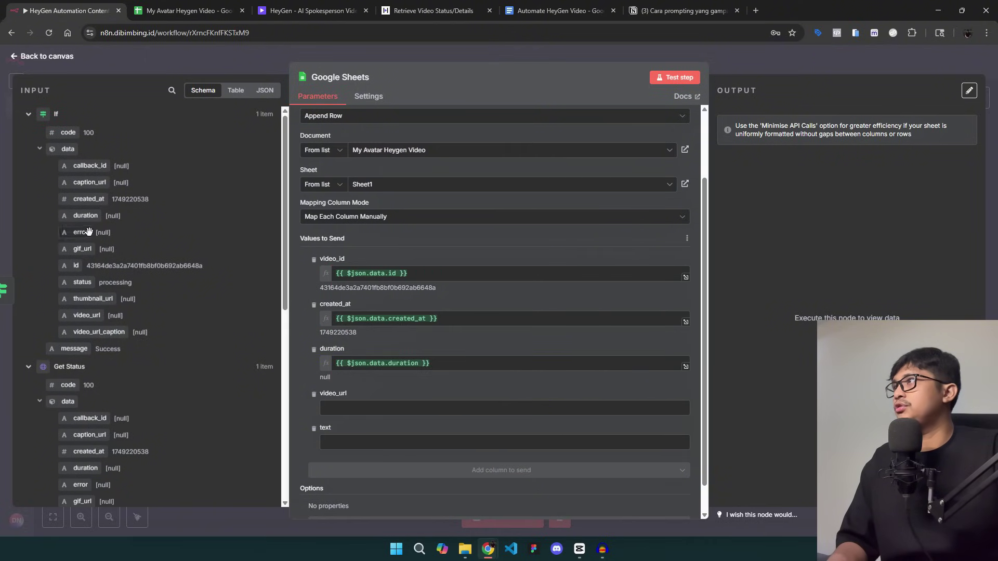
left_click_drag(83, 319, 338, 411)
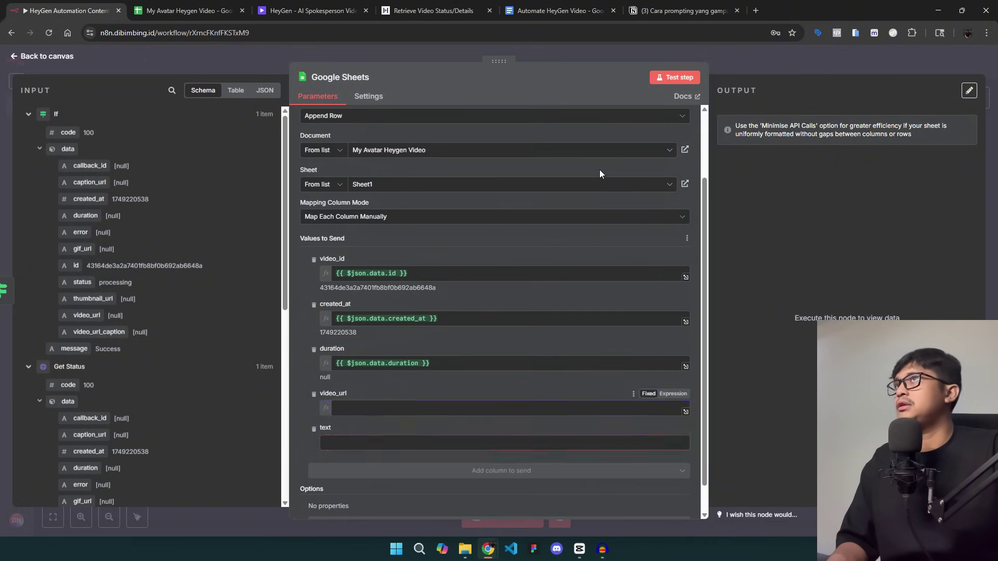
key("Escape")
key("Escape")
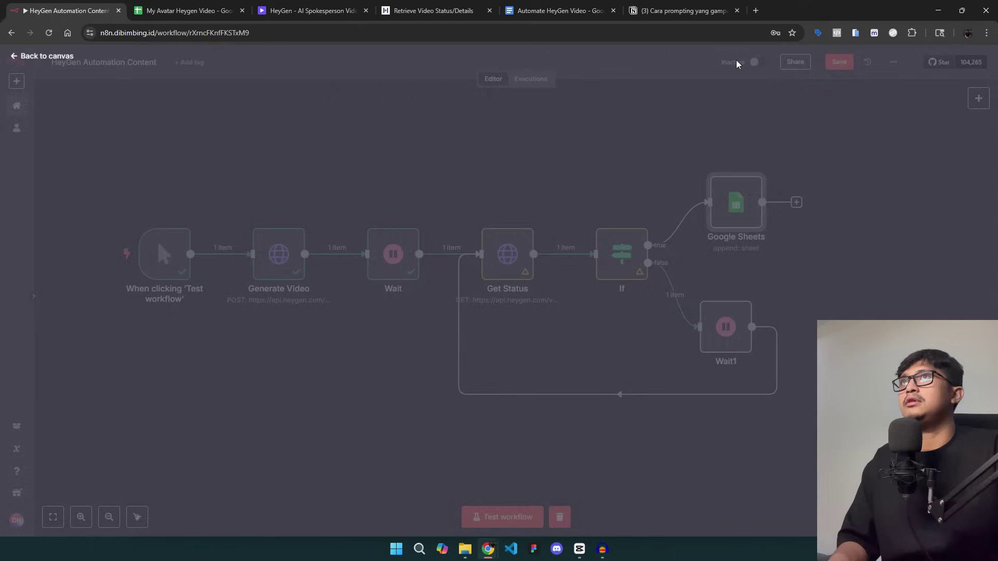
left_click_drag(737, 205, 725, 216)
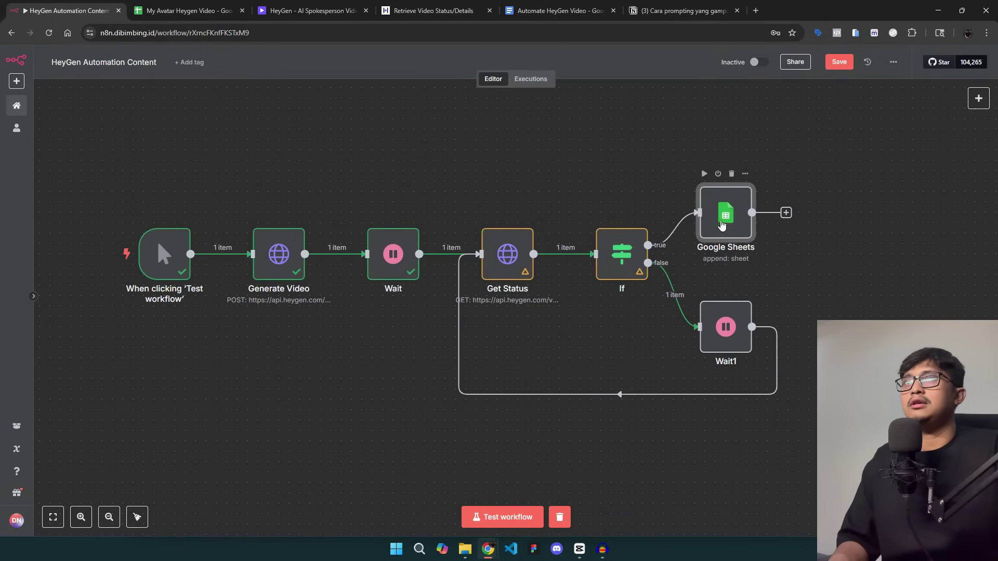
Test the If node again, check its true branch output and return to the canvas
double_click(623, 254)
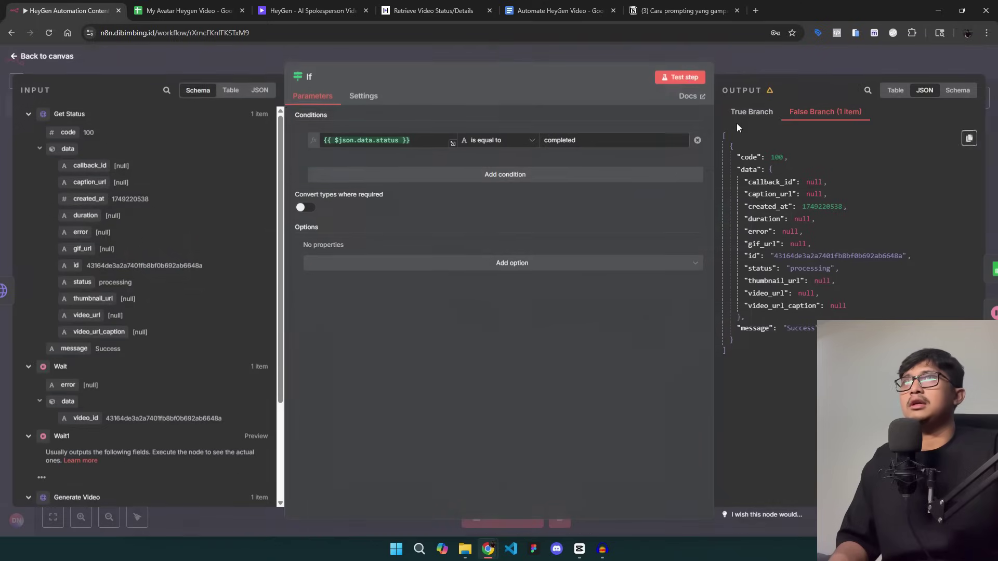
left_click(680, 77)
scroll(853, 260, "down", 3)
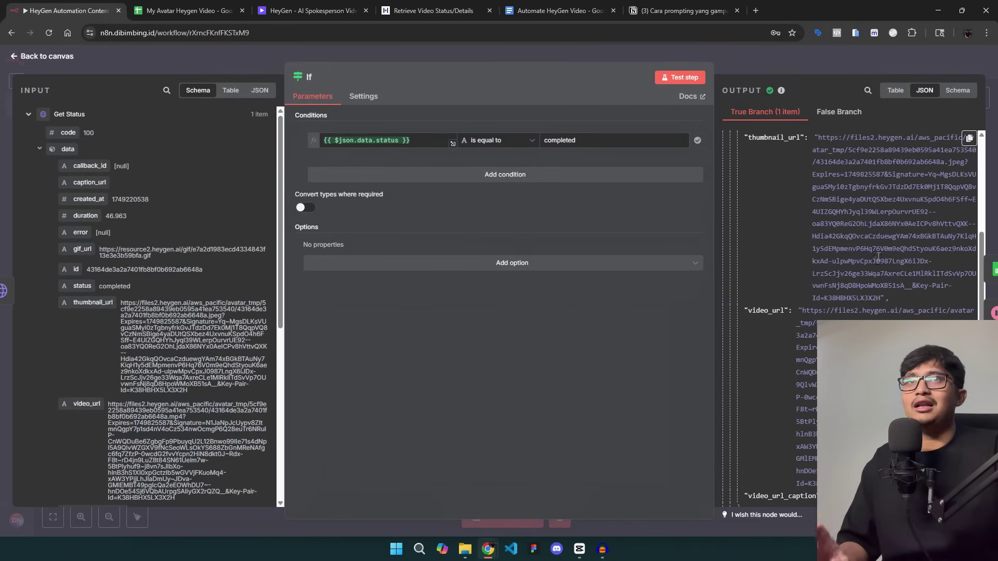
key("Escape")
Copy the video_url from the If node's true branch output, open it in a new browser tab and view the generated video
double_click(616, 250)
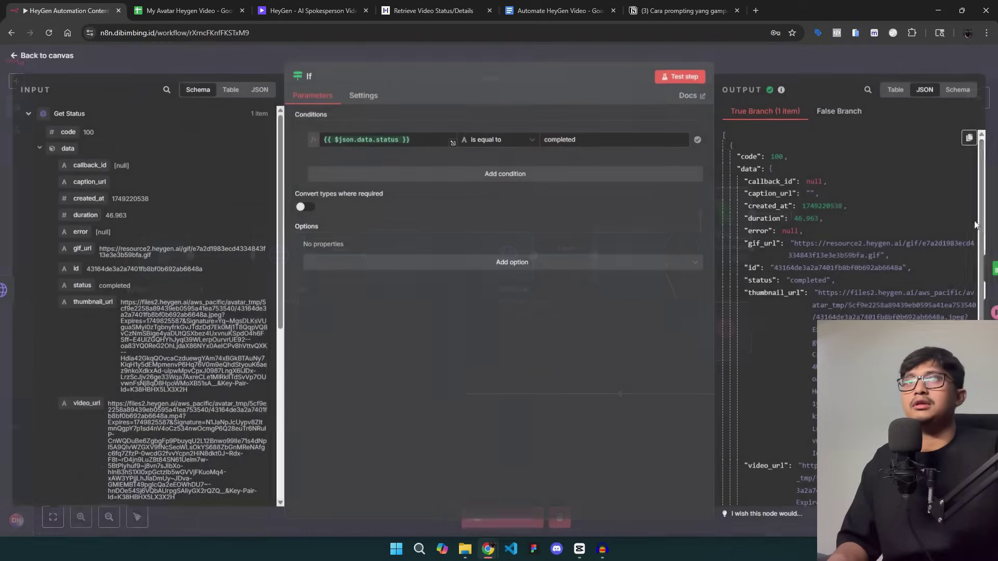
scroll(809, 250, "down", 5)
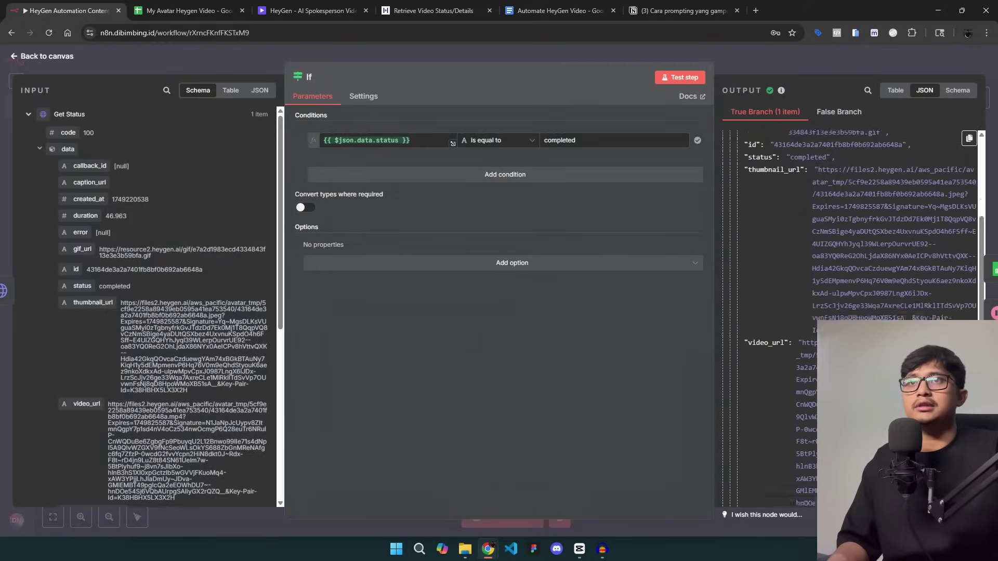
left_click_drag(803, 249, 832, 424)
left_click(756, 10)
key("ctrl+v")
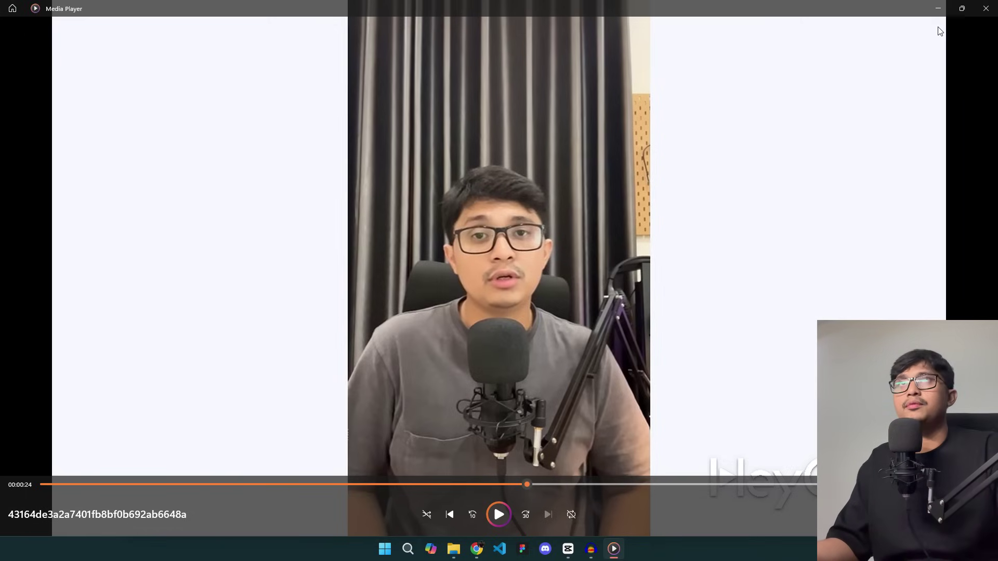
left_click(986, 8)
Test the Google Sheets node and check the appended row in the My Avatar Heygen Video spreadsheet
double_click(717, 221)
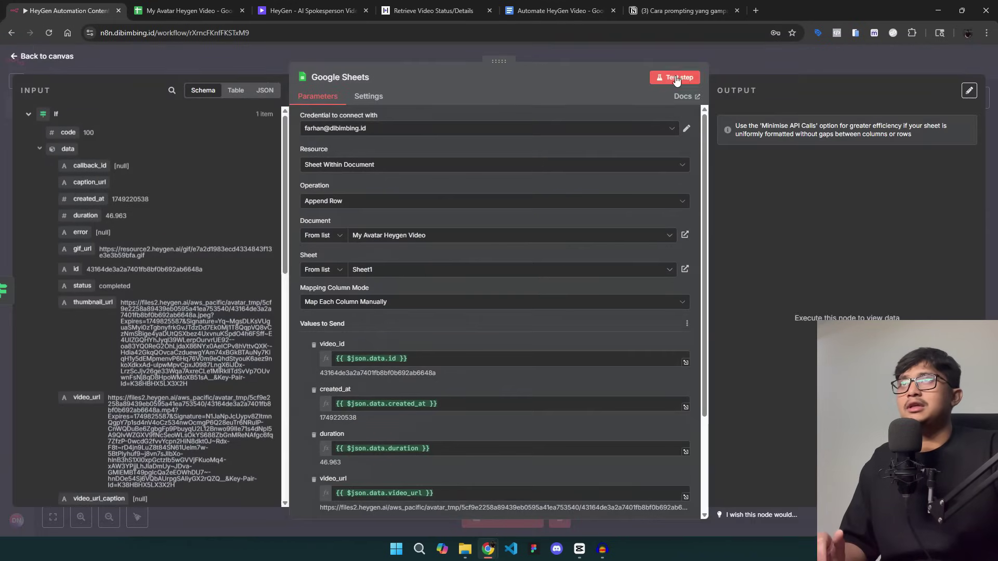
left_click(676, 79)
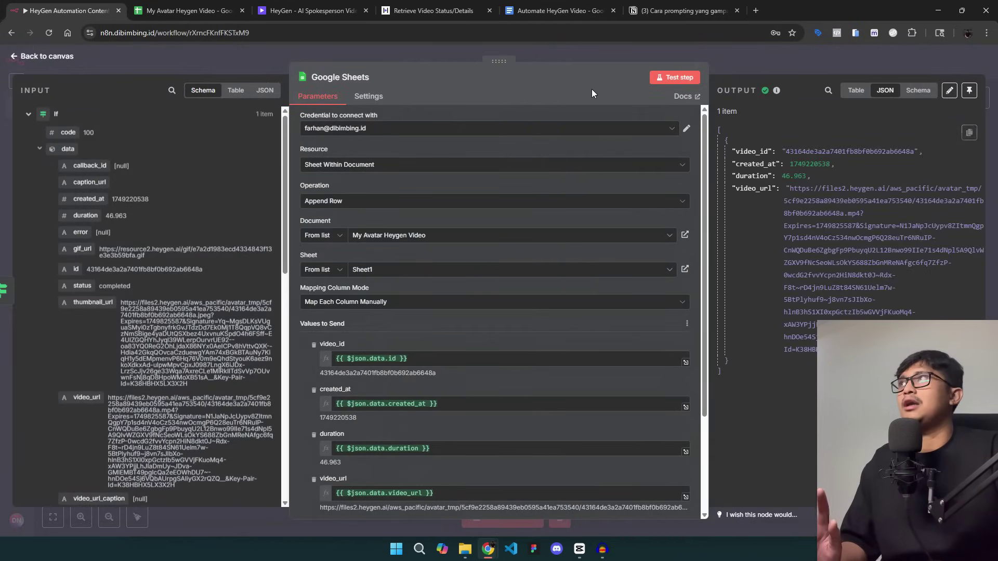
key("ctrl+Tab")
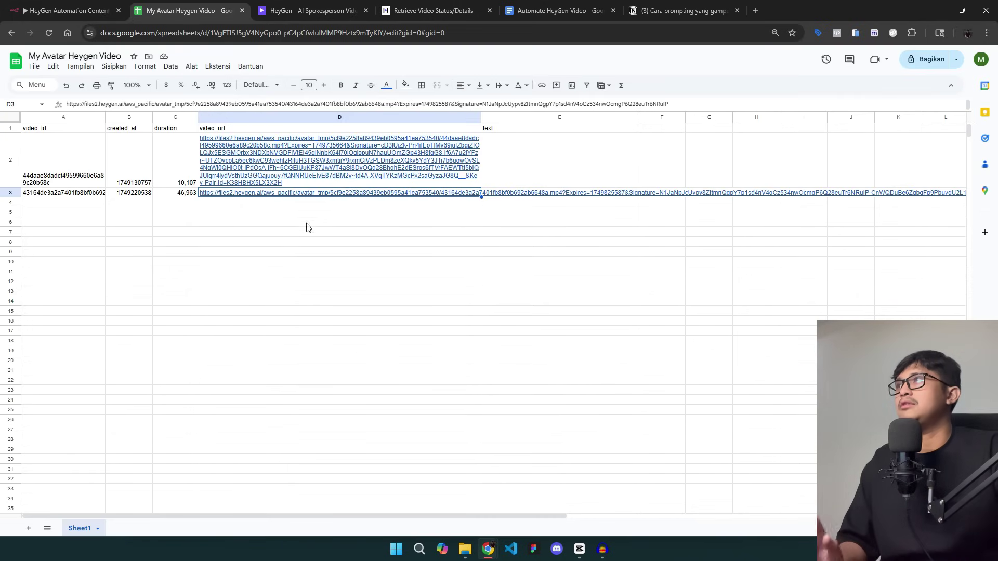
left_click(208, 242)
mouse_move(286, 220)
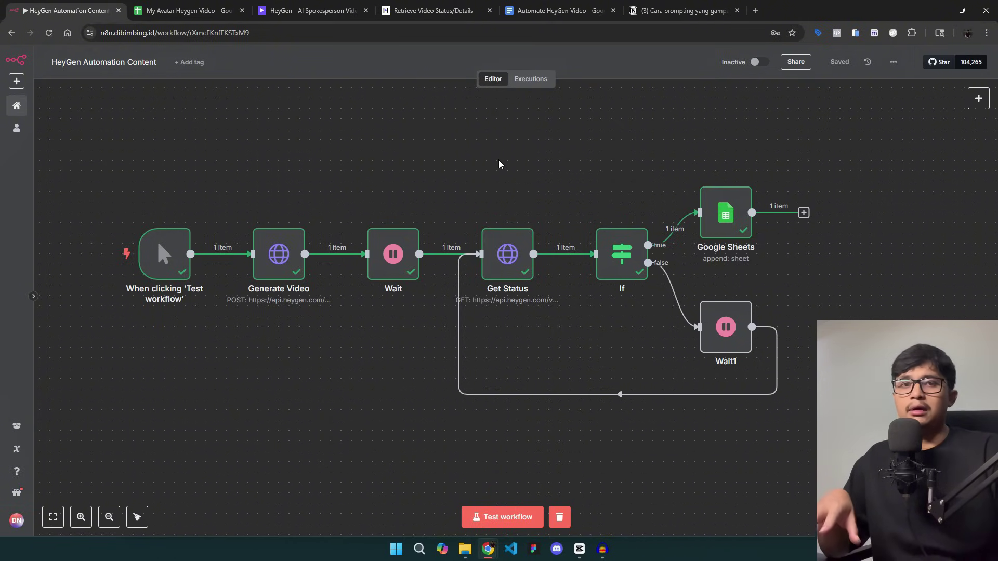
Compare HeyGen's yearly and monthly plan prices and open the API plans
key("ctrl+3")
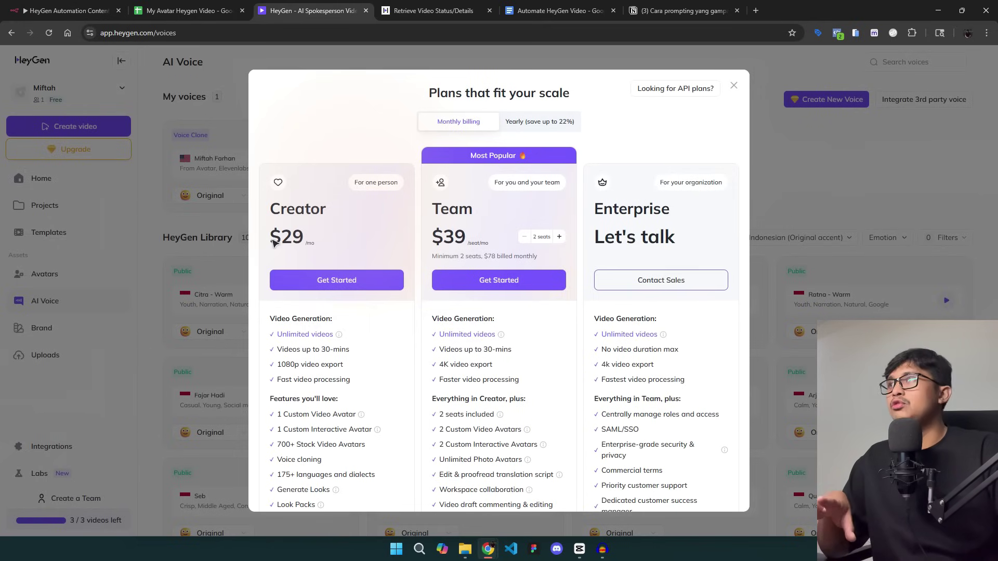
left_click(527, 124)
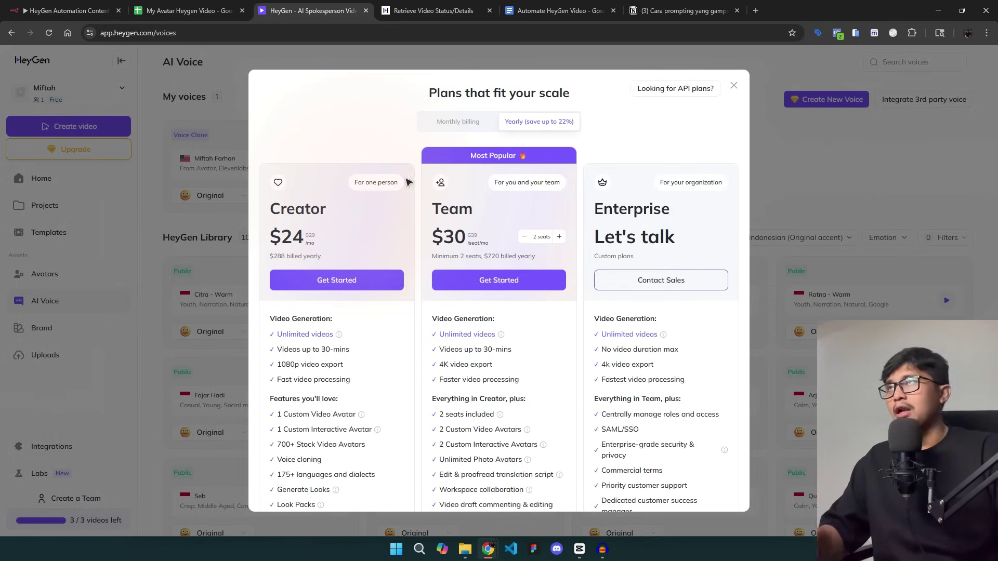
left_click(460, 123)
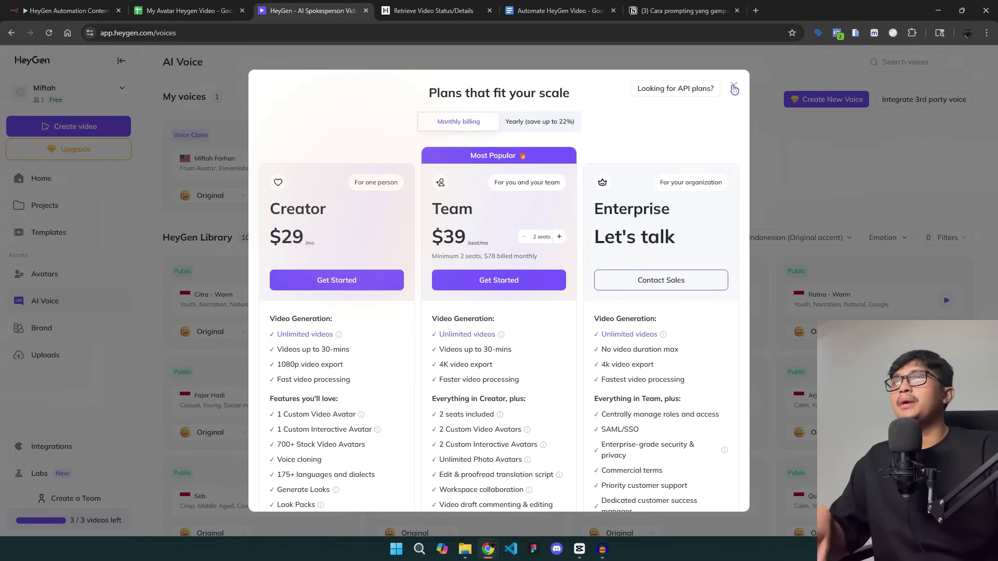
left_click(695, 88)
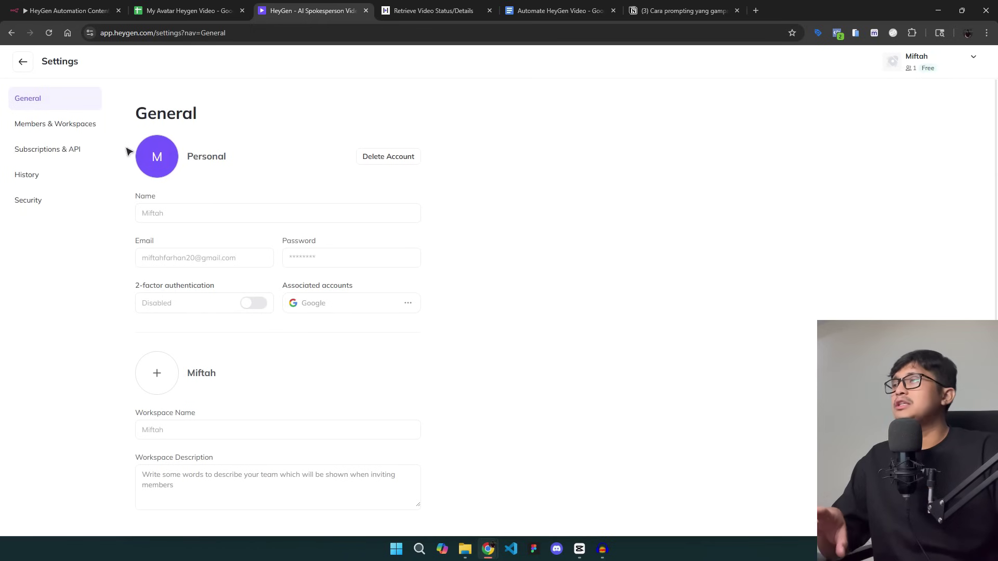
View the HeyGen API subscription and its remaining credits in the account's Subscriptions & API settings
left_click(94, 152)
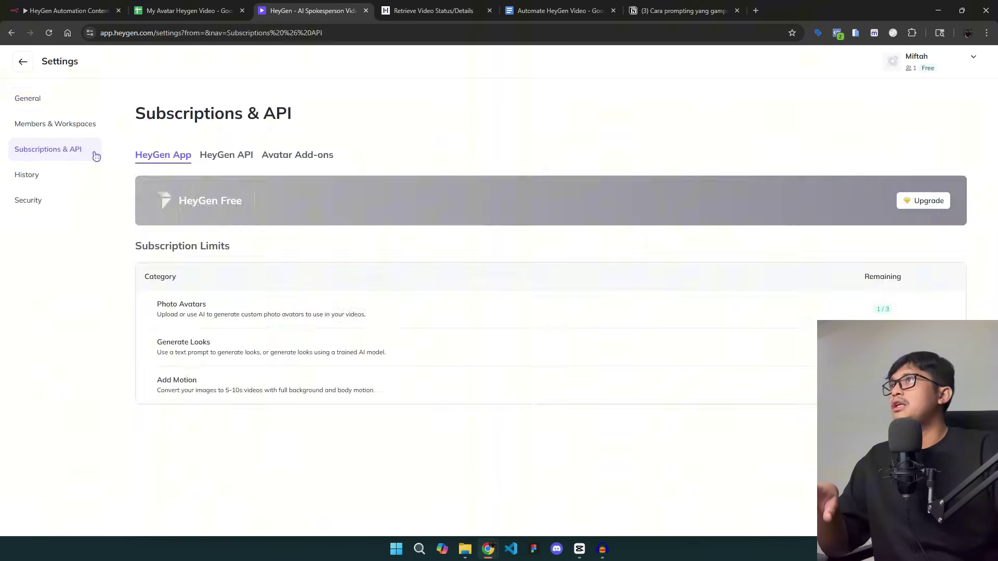
left_click(237, 159)
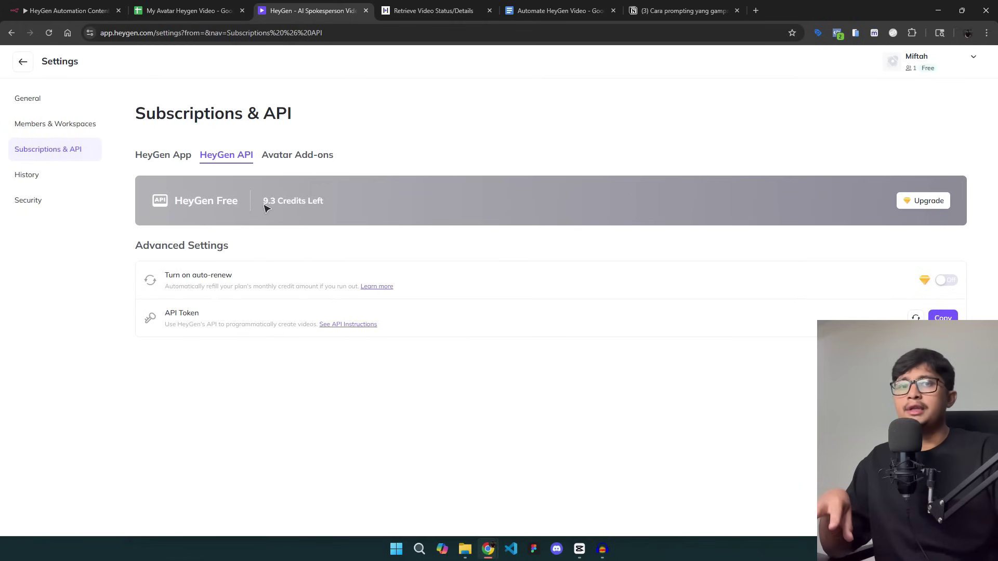
mouse_move(76, 11)
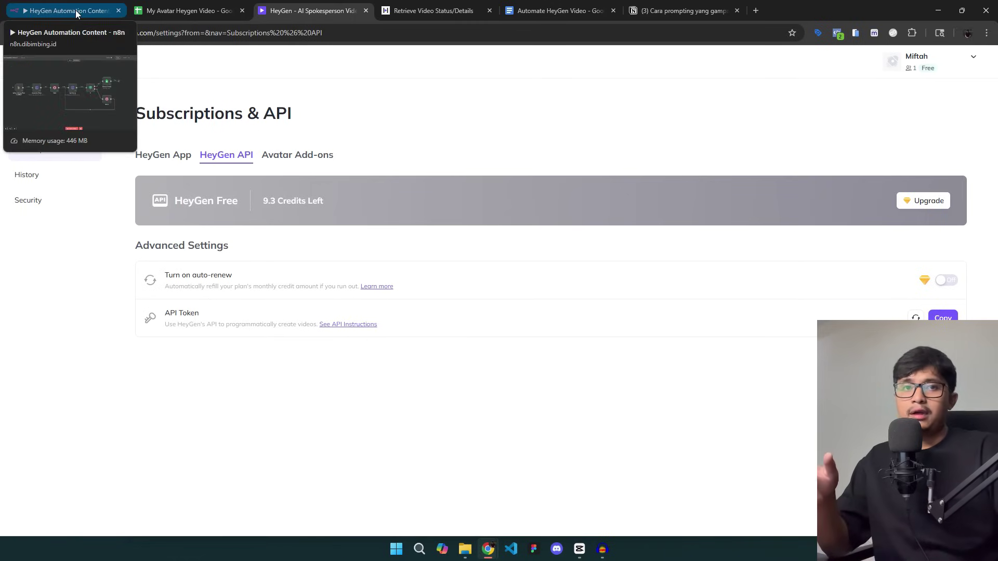